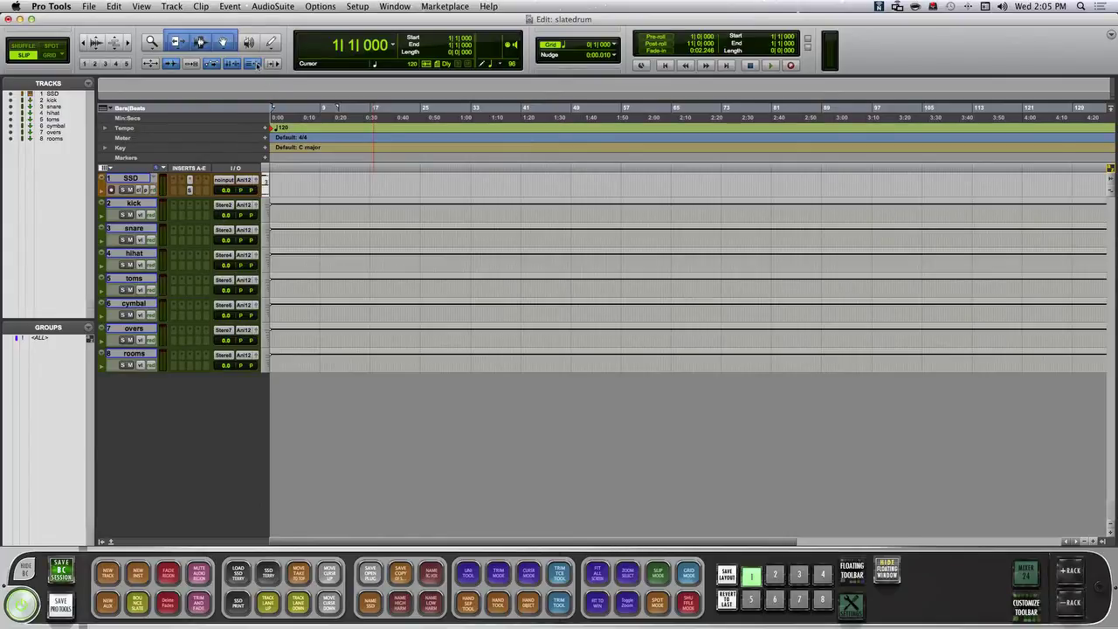
pyautogui.hscroll(8, 257, 66)
pyautogui.hscroll(1, 257, 67)
pyautogui.hscroll(-10, 512, 190)
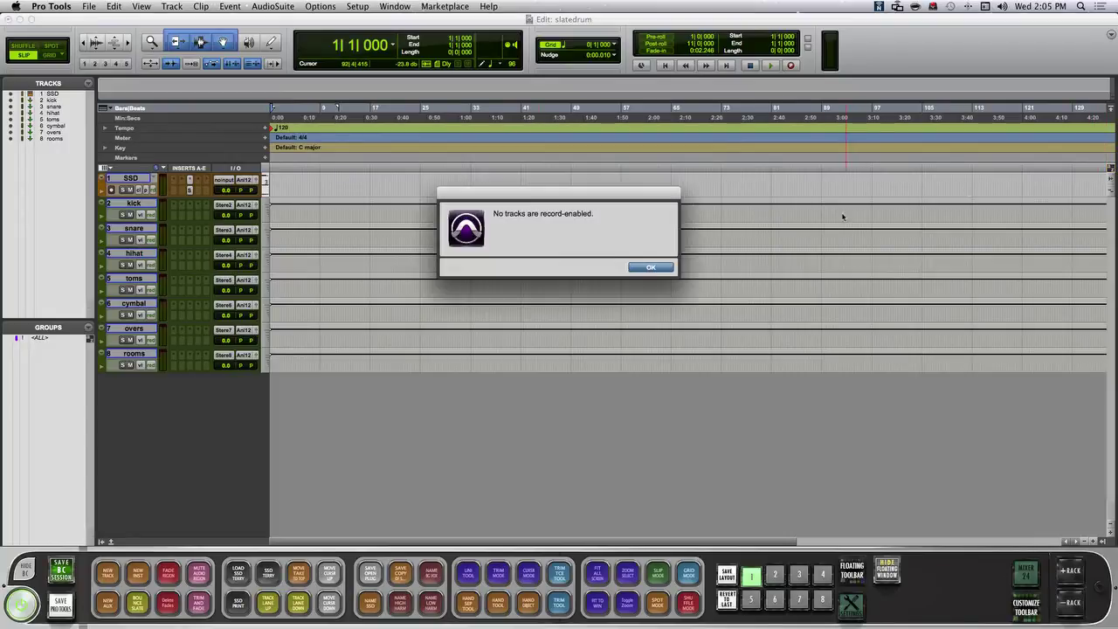
pyautogui.click(664, 268)
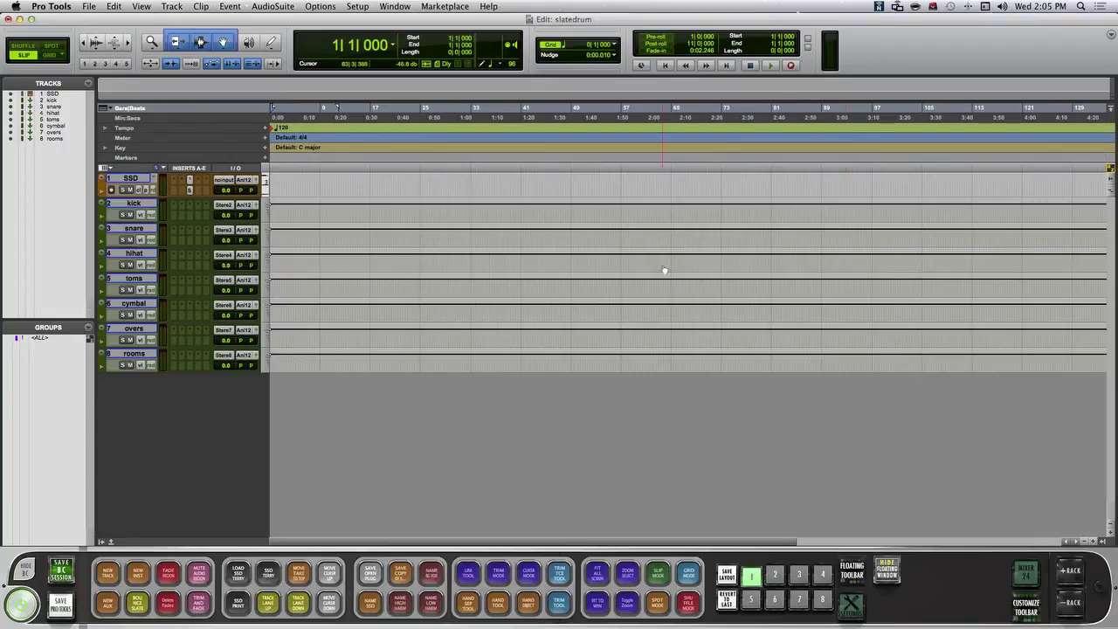
pyautogui.press('super+alt+b')
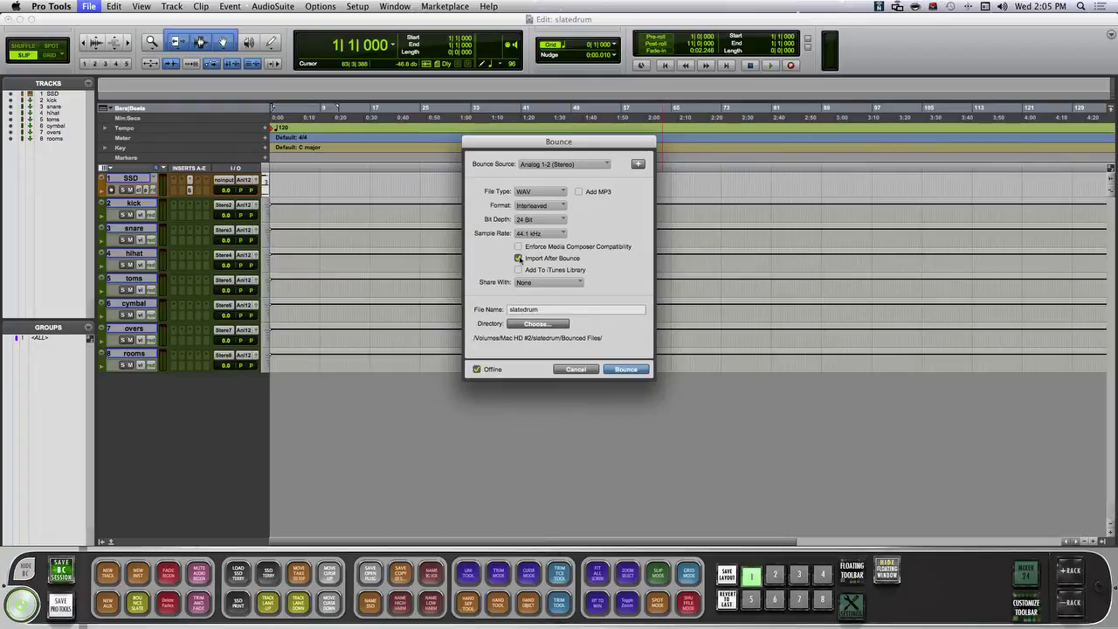
pyautogui.click(577, 370)
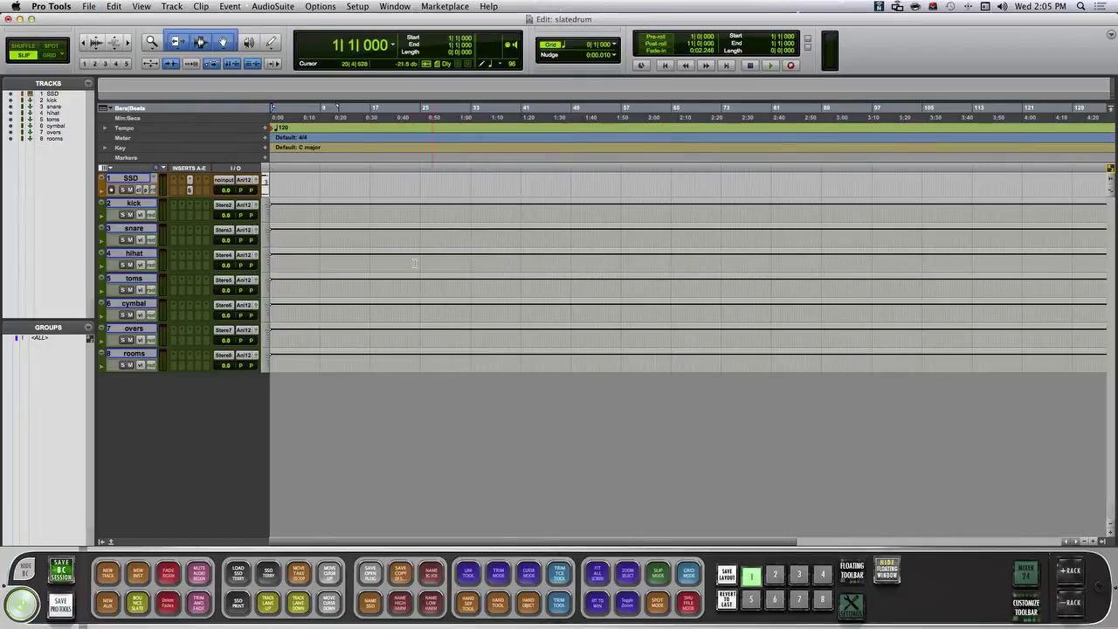
# Place the Verse 05 groove from the 44 085 Rock category on the SSD track and stop its preview
pyautogui.press('ctrl+alt+super+w')
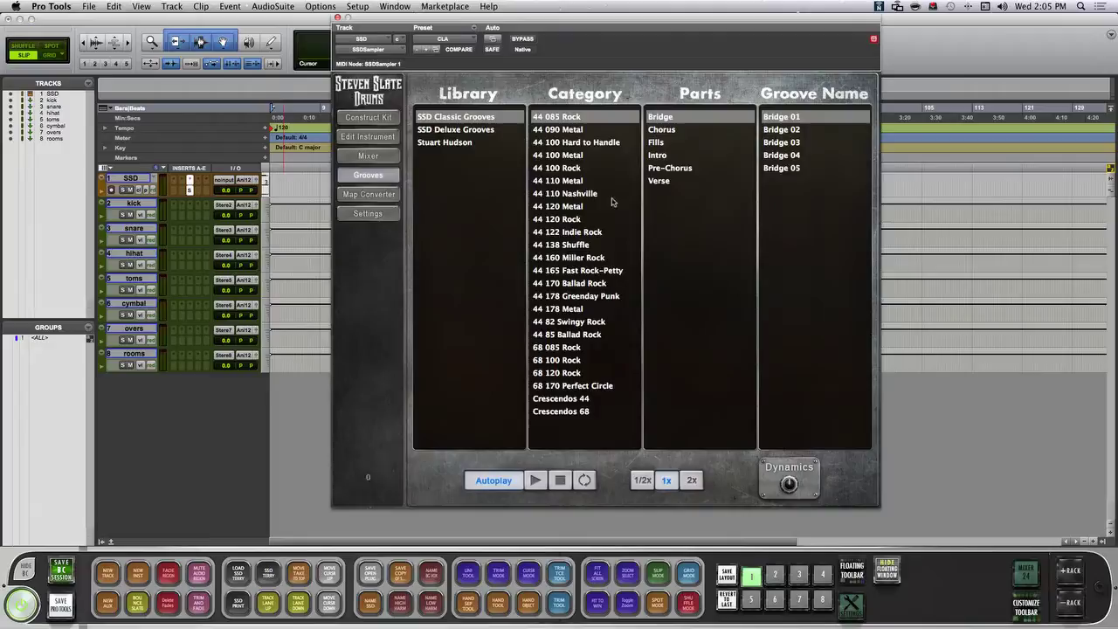
pyautogui.click(700, 181)
pyautogui.click(786, 168)
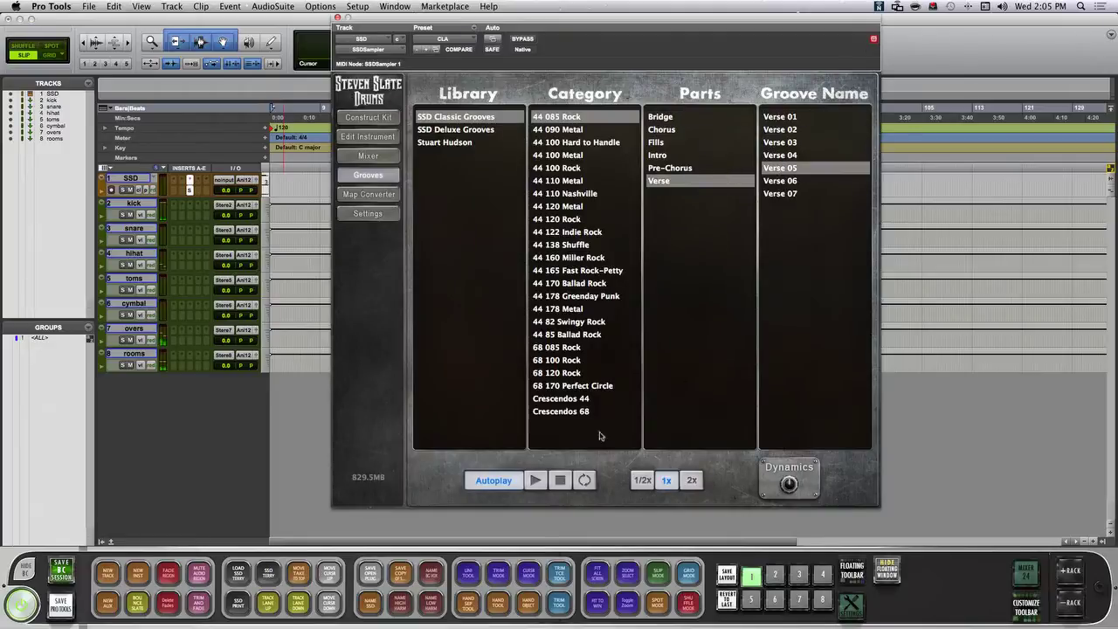
pyautogui.moveTo(789, 166); pyautogui.dragTo(279, 185)
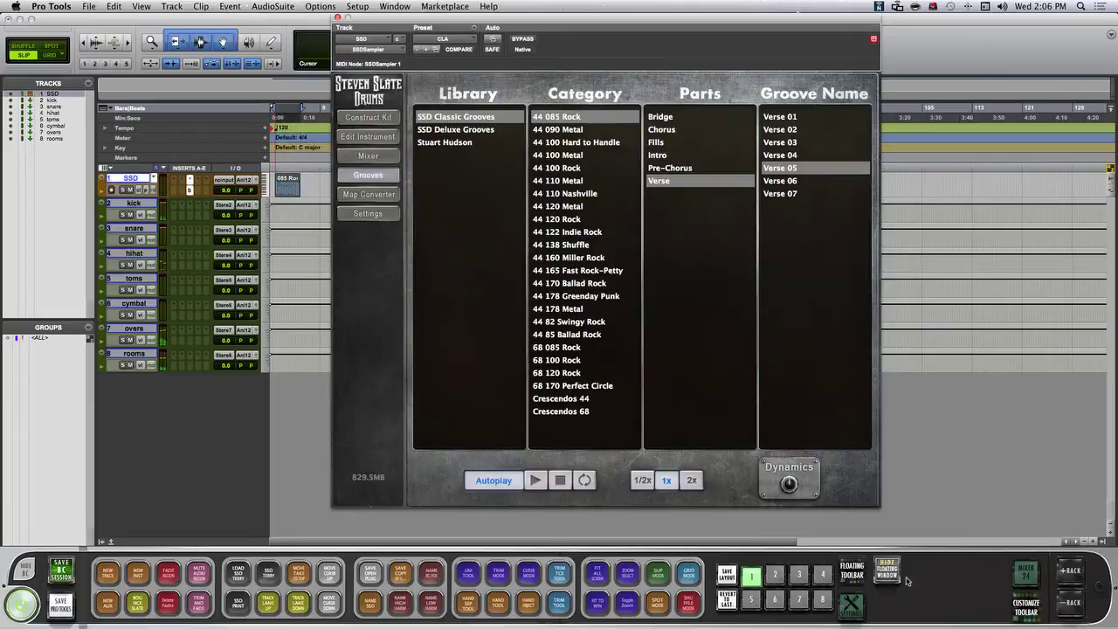
pyautogui.press('ctrl+alt+super+w')
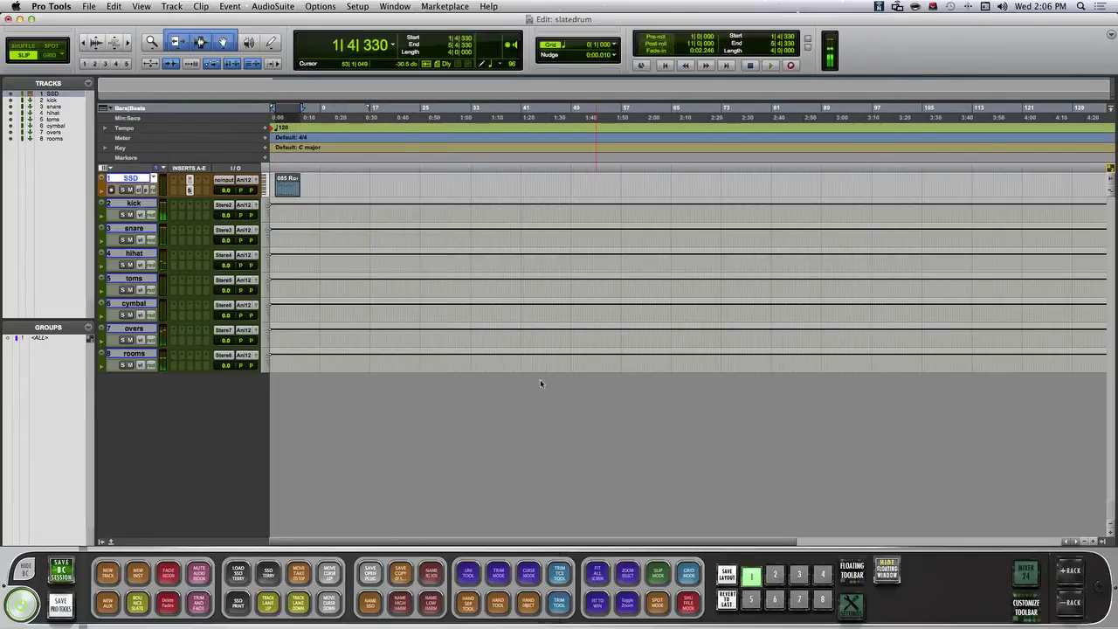
pyautogui.click(895, 576)
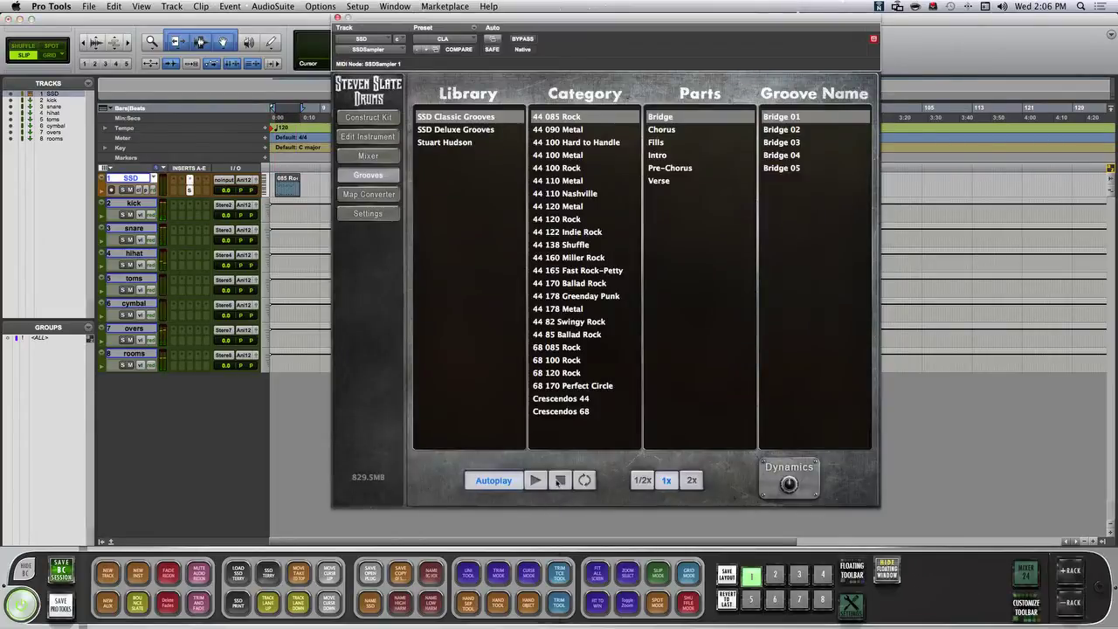
pyautogui.click(889, 574)
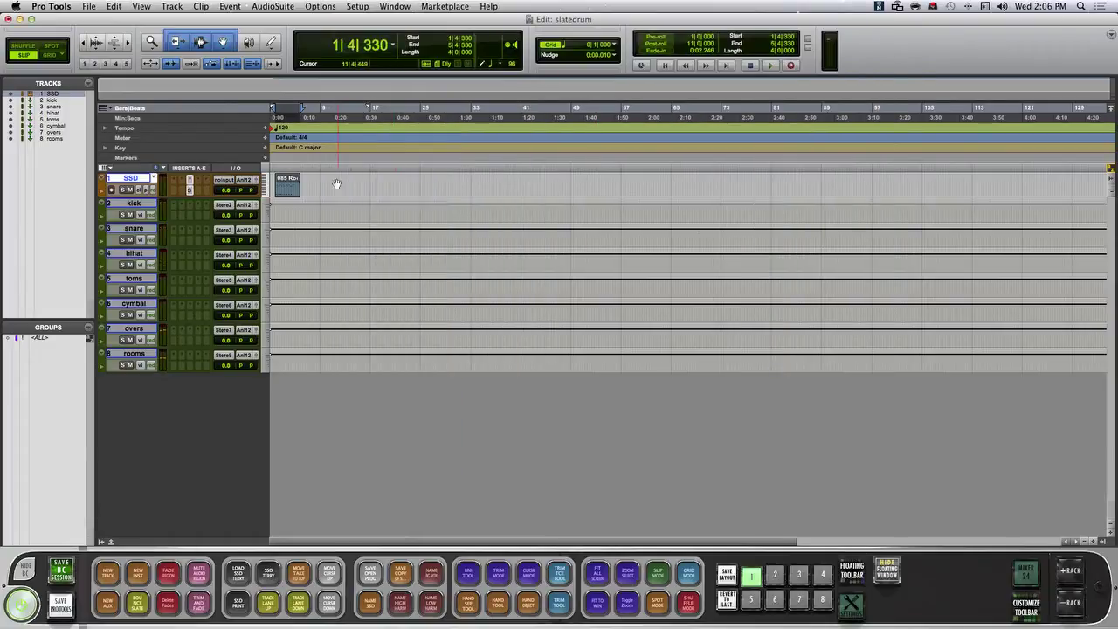
# Move the 085 Rock Verse 5 clip to the session start at bar 1 and play it
pyautogui.press('t')
pyautogui.press('t')
pyautogui.moveTo(310, 190); pyautogui.dragTo(288, 191)
pyautogui.press('space')
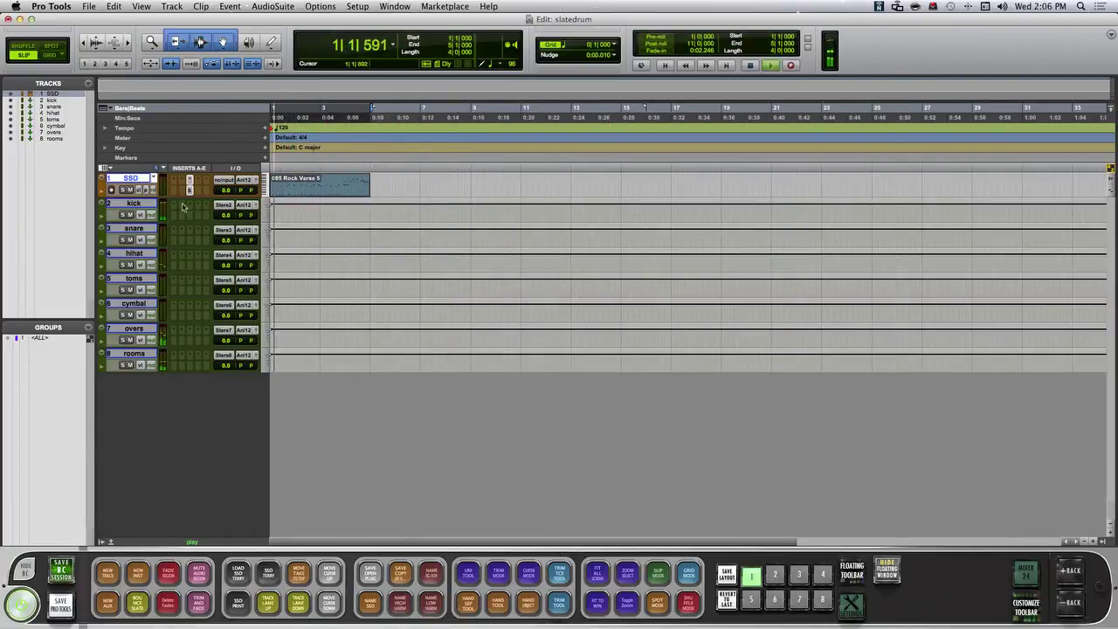
# Insert the ChannelStrip3 plug-in on the kick track and boost its 125 Hz EQ band
pyautogui.press('t')
pyautogui.click(181, 206)
pyautogui.click(225, 239)
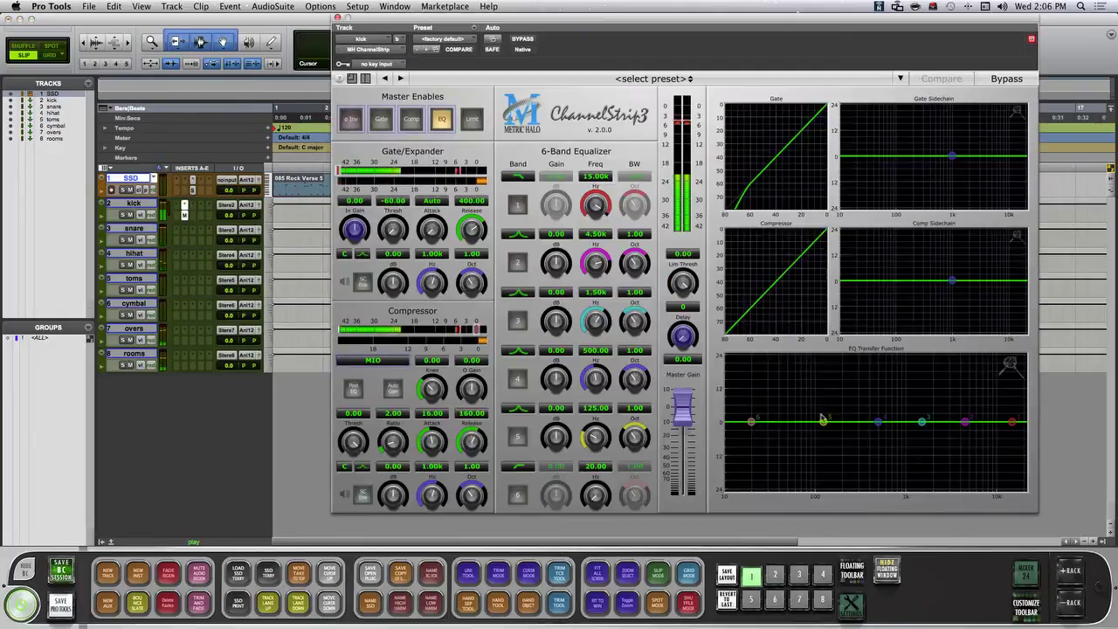
pyautogui.moveTo(823, 421); pyautogui.dragTo(822, 399)
pyautogui.click(886, 572)
# Insert the ChannelStrip3 plug-in on the snare track and boost its 500 Hz EQ band, shifting it to a higher frequency
pyautogui.click(183, 231)
pyautogui.click(229, 263)
pyautogui.moveTo(878, 423); pyautogui.dragTo(922, 407)
pyautogui.press('super+w')
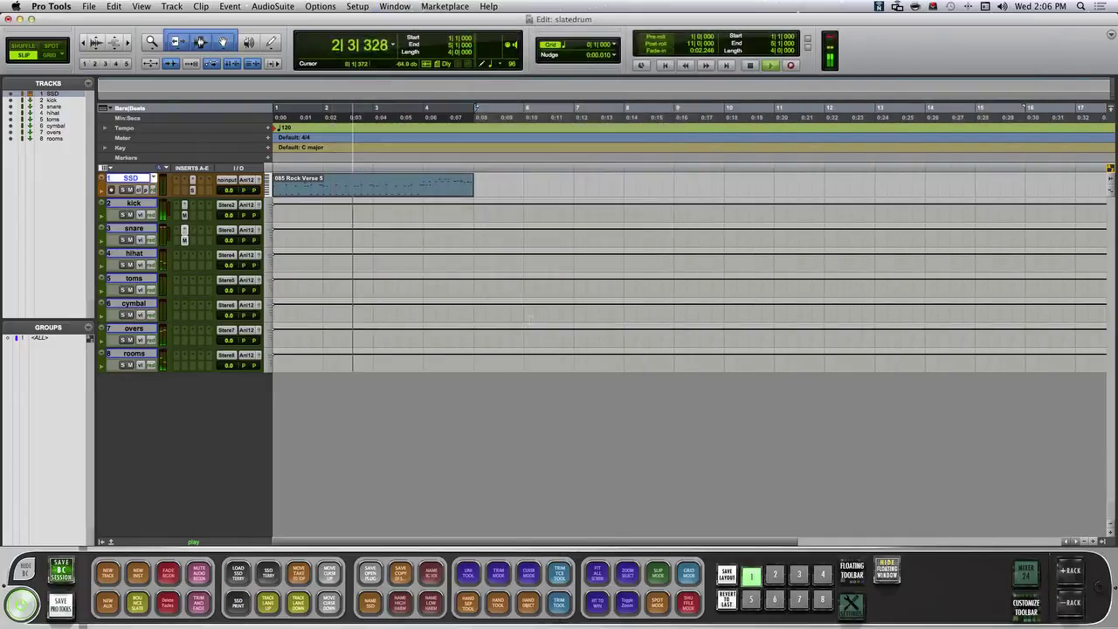
# Stop playback and zoom the timeline to the groove clip's length across all tracks
pyautogui.press('space')
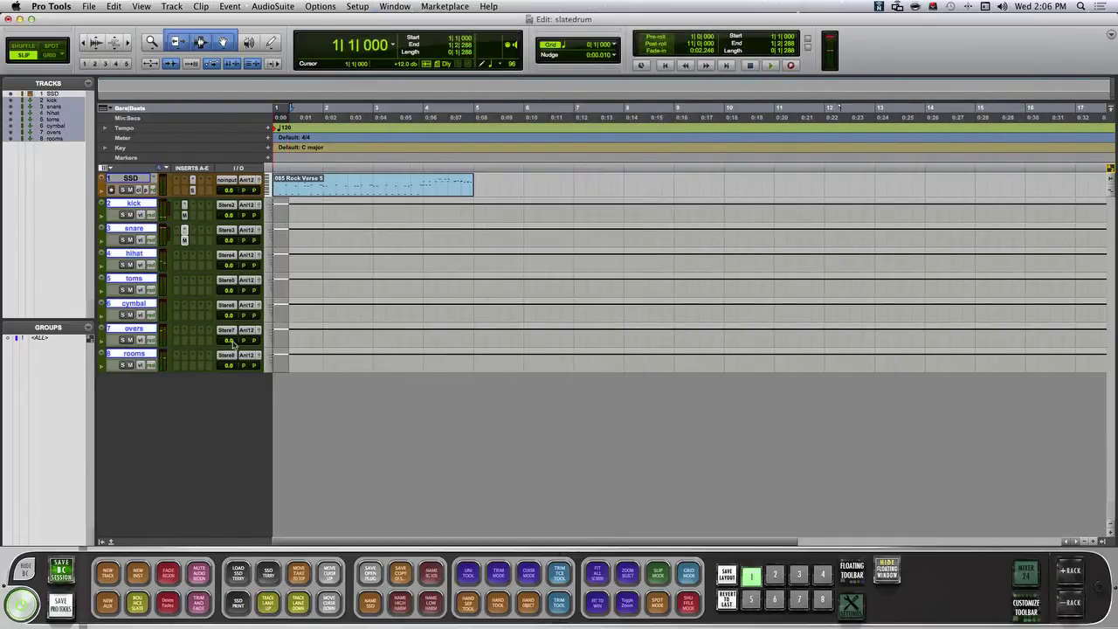
pyautogui.click(358, 193)
pyautogui.moveTo(440, 210); pyautogui.dragTo(476, 362)
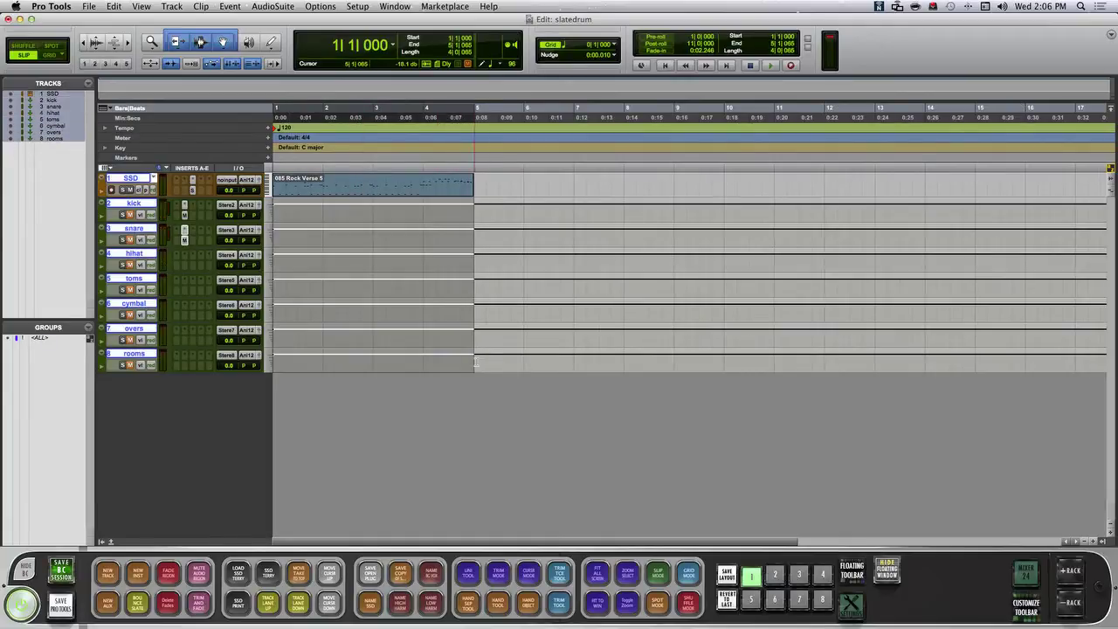
pyautogui.click(630, 572)
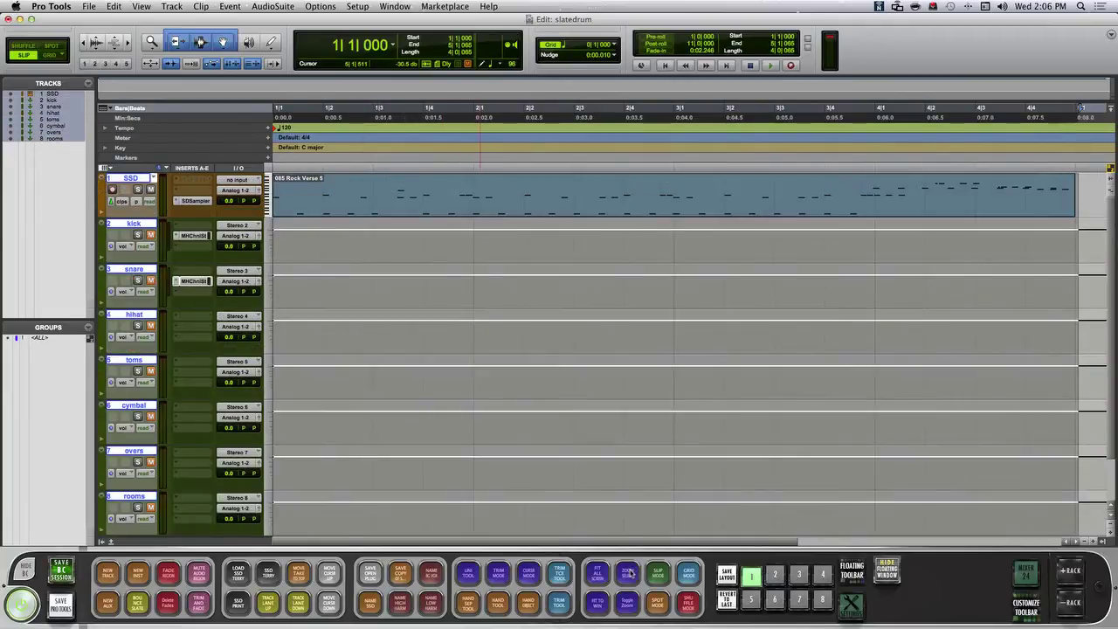
pyautogui.scroll(3, 387, 190)
pyautogui.click(387, 204)
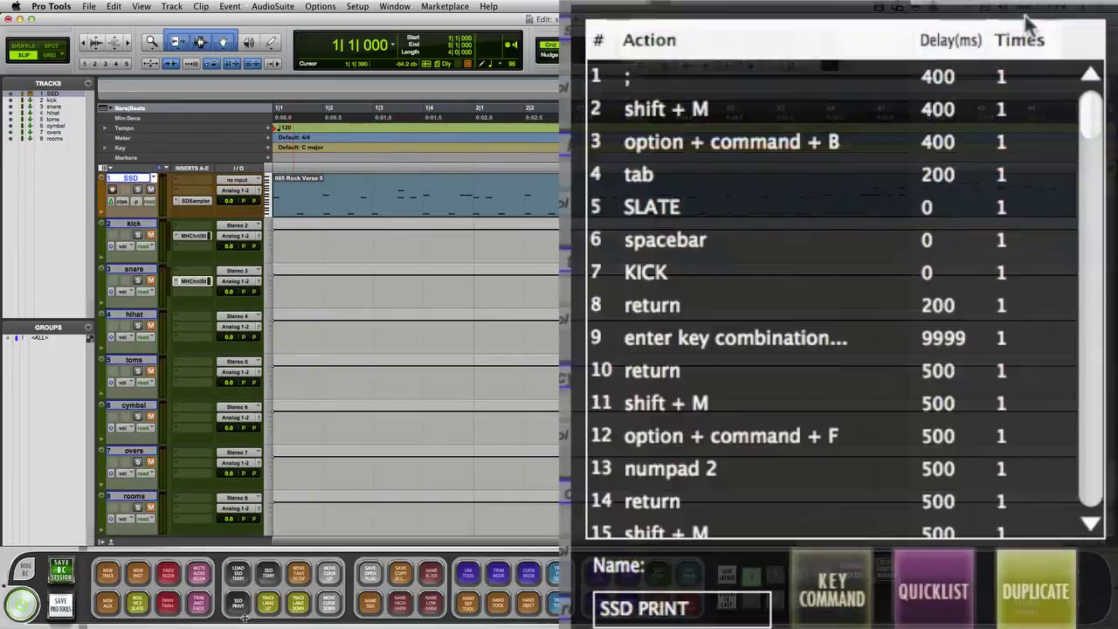
# Open the SSD PRINT macro for editing in Batch Commander and review its first four actions
pyautogui.rightClick(242, 605)
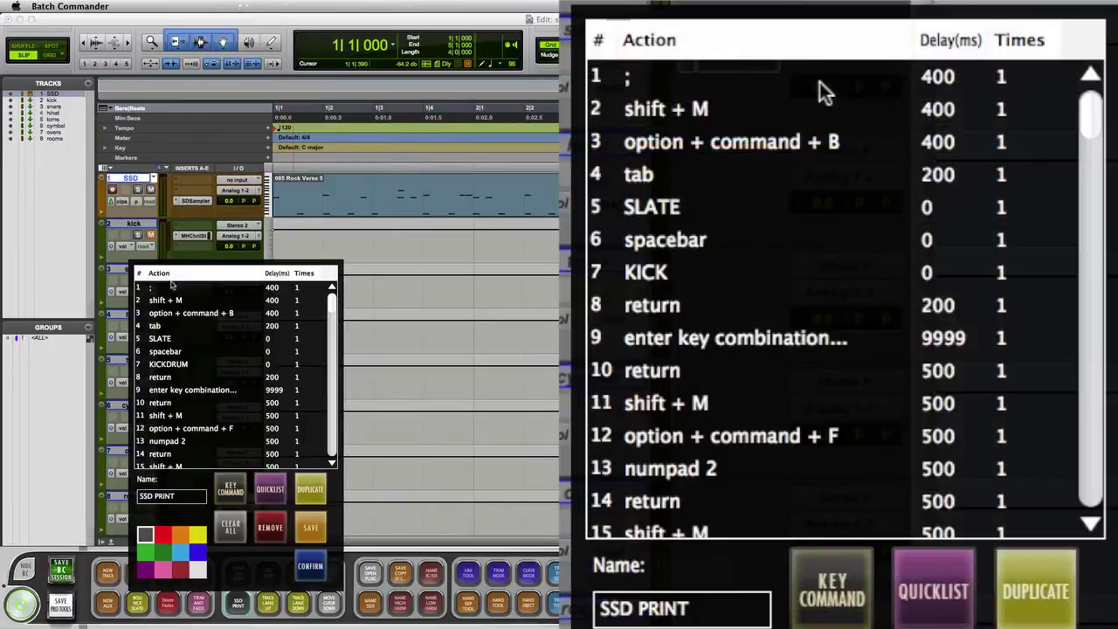
pyautogui.click(171, 291)
pyautogui.click(820, 82)
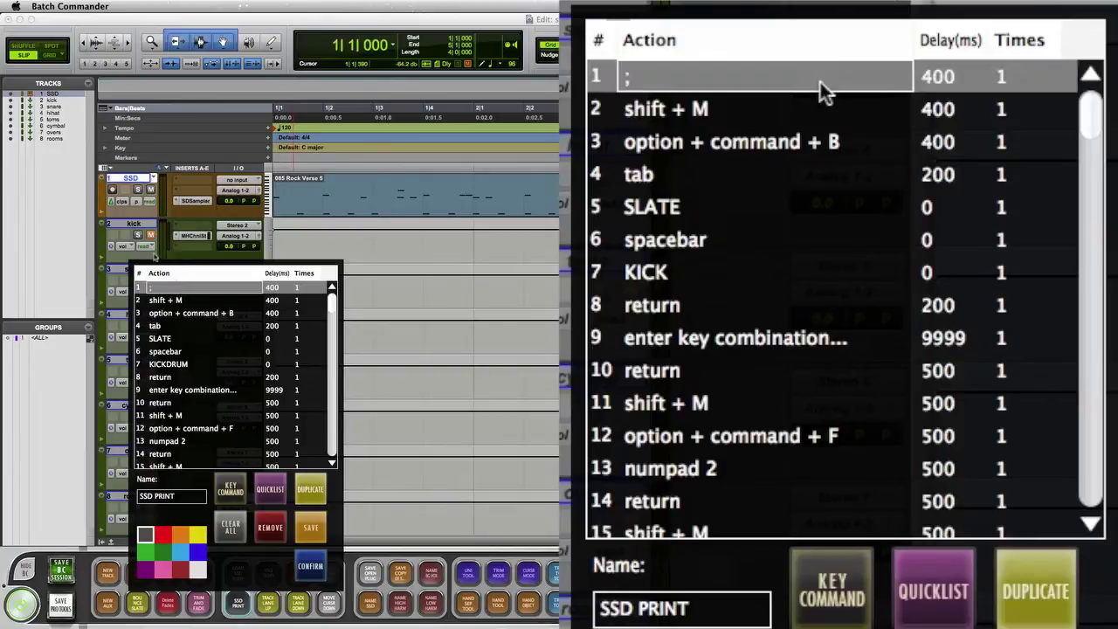
pyautogui.click(191, 300)
pyautogui.click(200, 314)
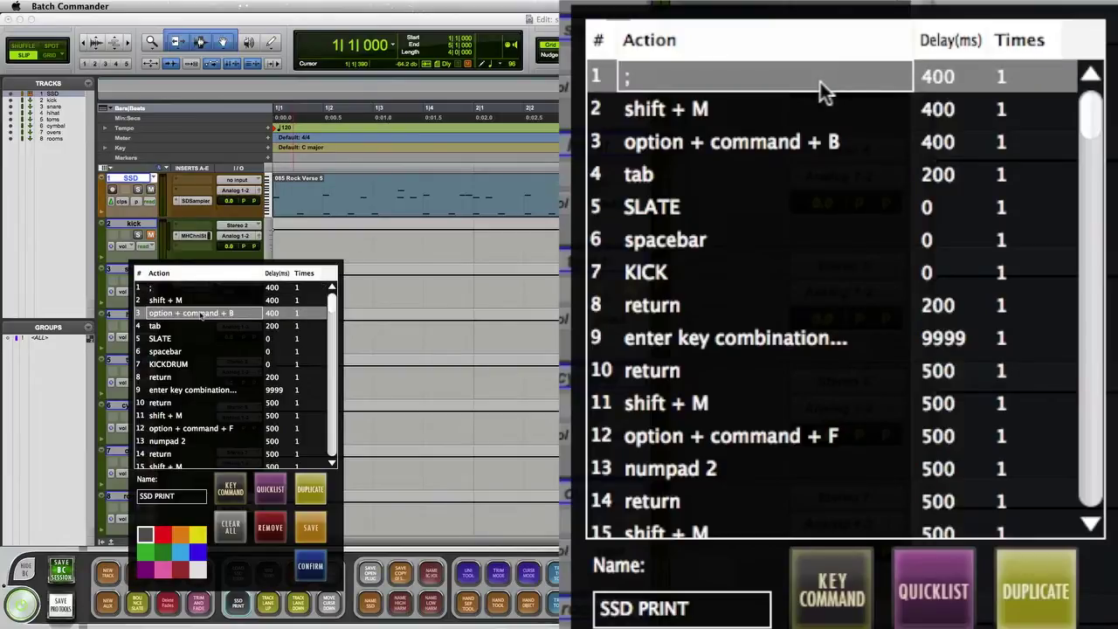
pyautogui.click(201, 326)
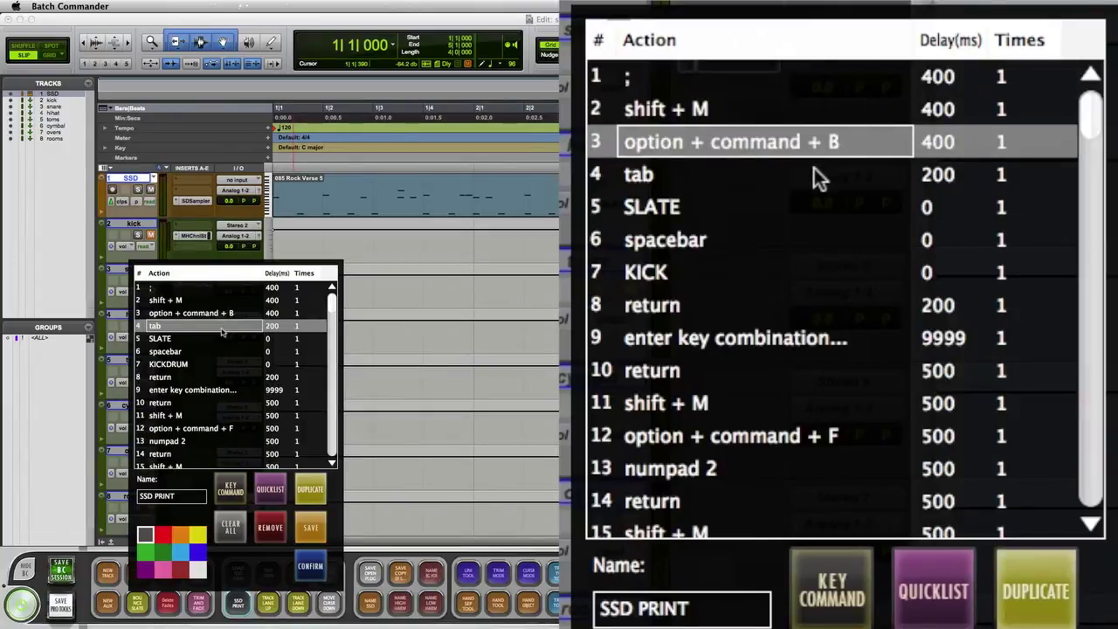
pyautogui.press('Return')
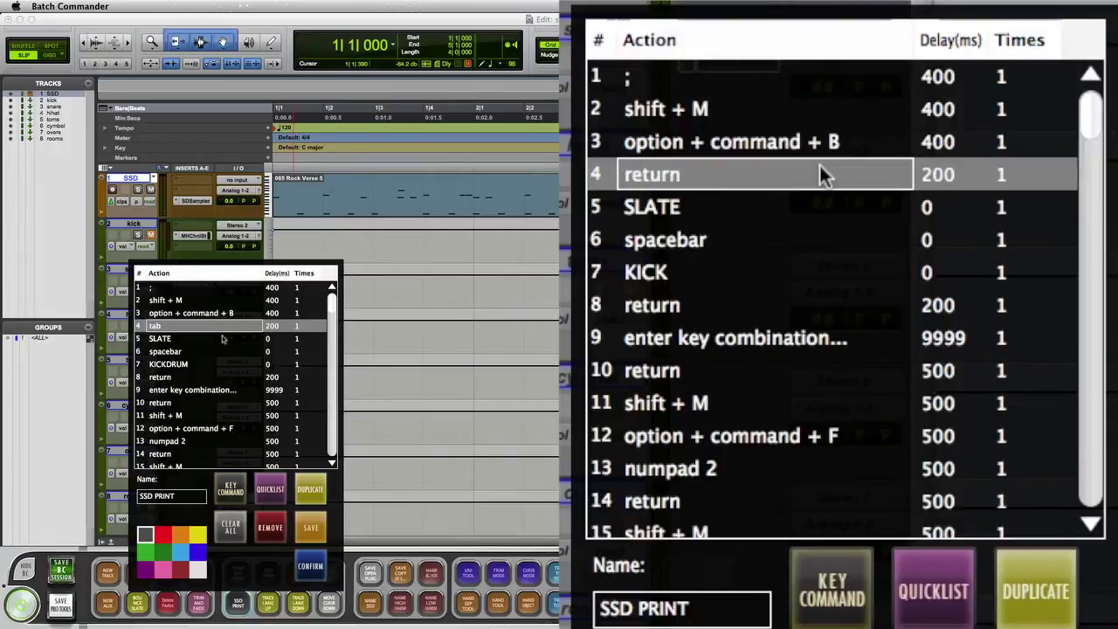
# Change the drum name in action 7 of the SSD PRINT macro to KICK
pyautogui.click(223, 339)
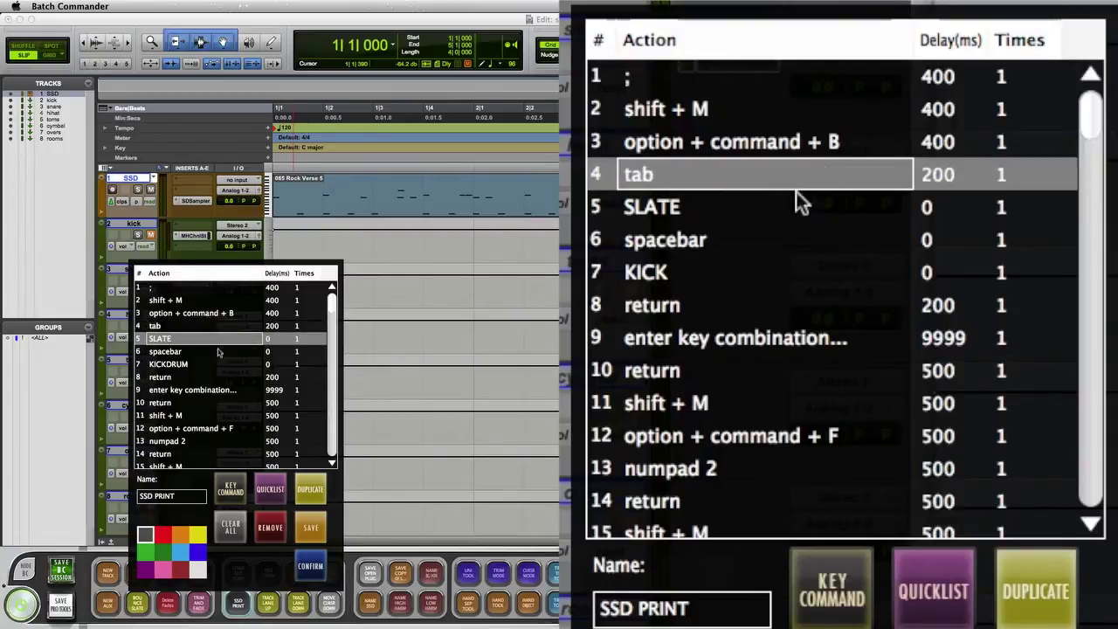
pyautogui.click(220, 352)
pyautogui.click(218, 365)
pyautogui.doubleClick(218, 367)
pyautogui.write('KIC')
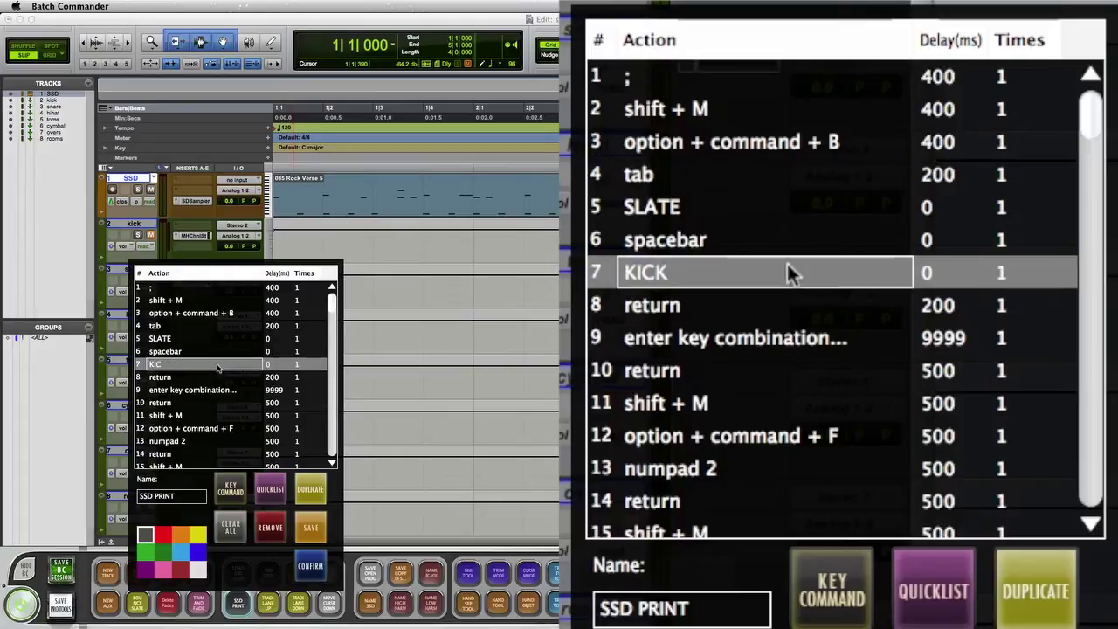
pyautogui.write('K')
pyautogui.click(211, 374)
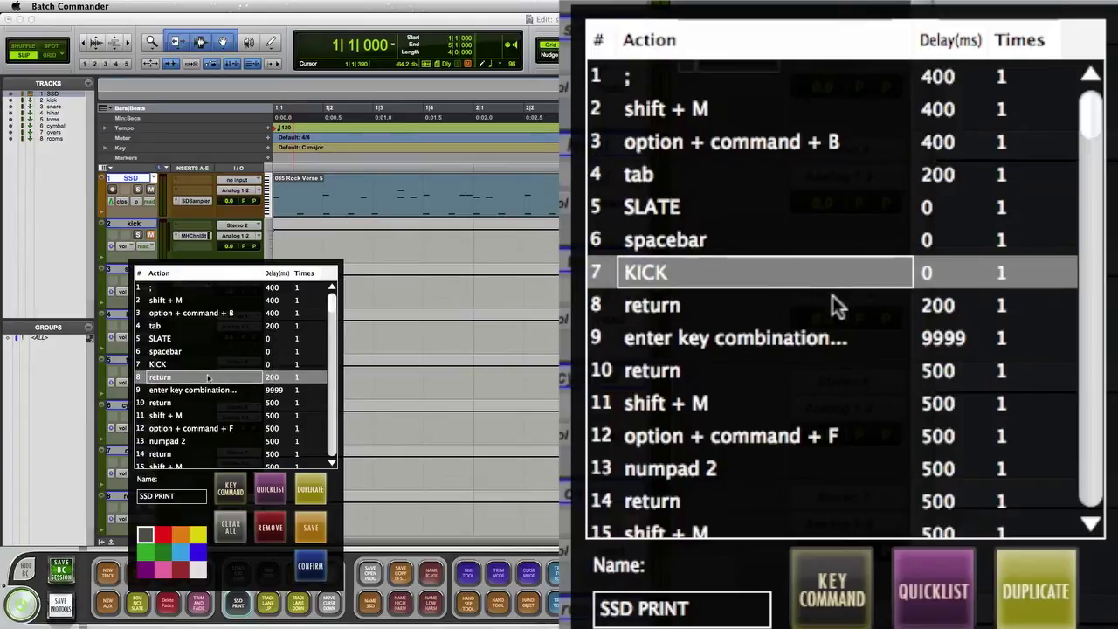
# Try repeat counts of 6, 12 and 18 on the 9999 ms wait in action 9, and restore the count to 1
pyautogui.scroll(-1, 217, 374)
pyautogui.click(222, 376)
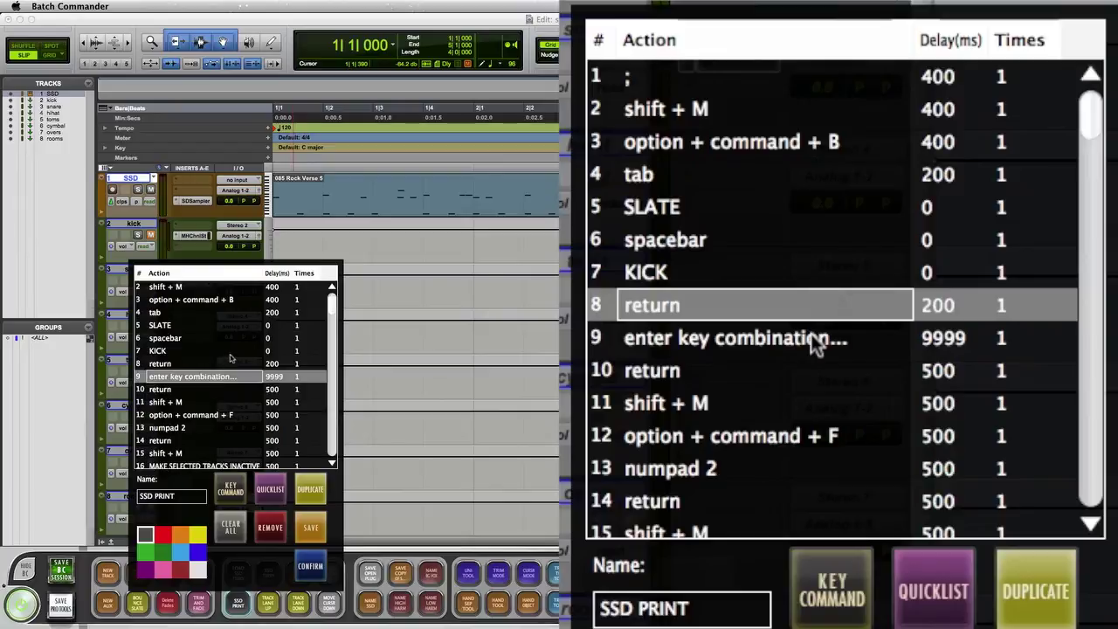
pyautogui.scroll(-2, 228, 367)
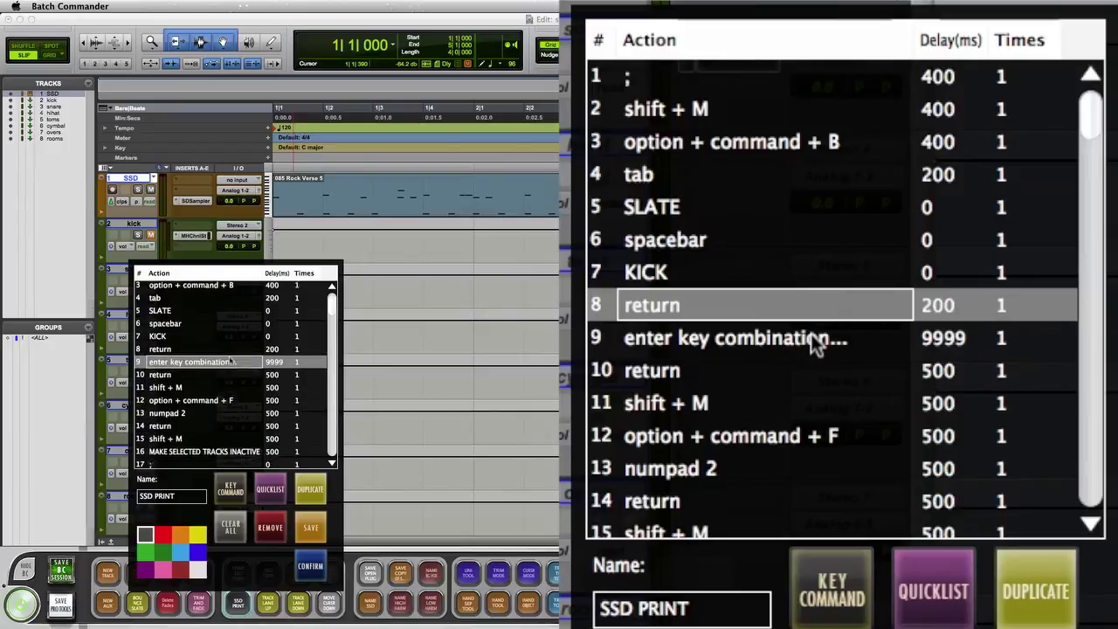
pyautogui.click(1021, 344)
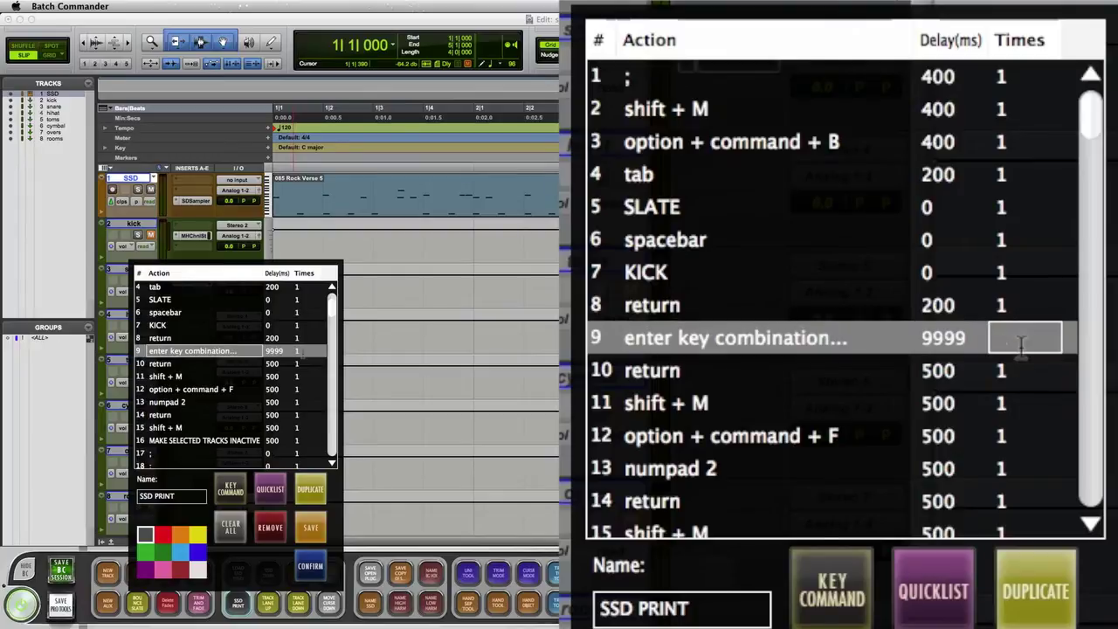
pyautogui.write('6')
pyautogui.press('BackSpace')
pyautogui.write('12')
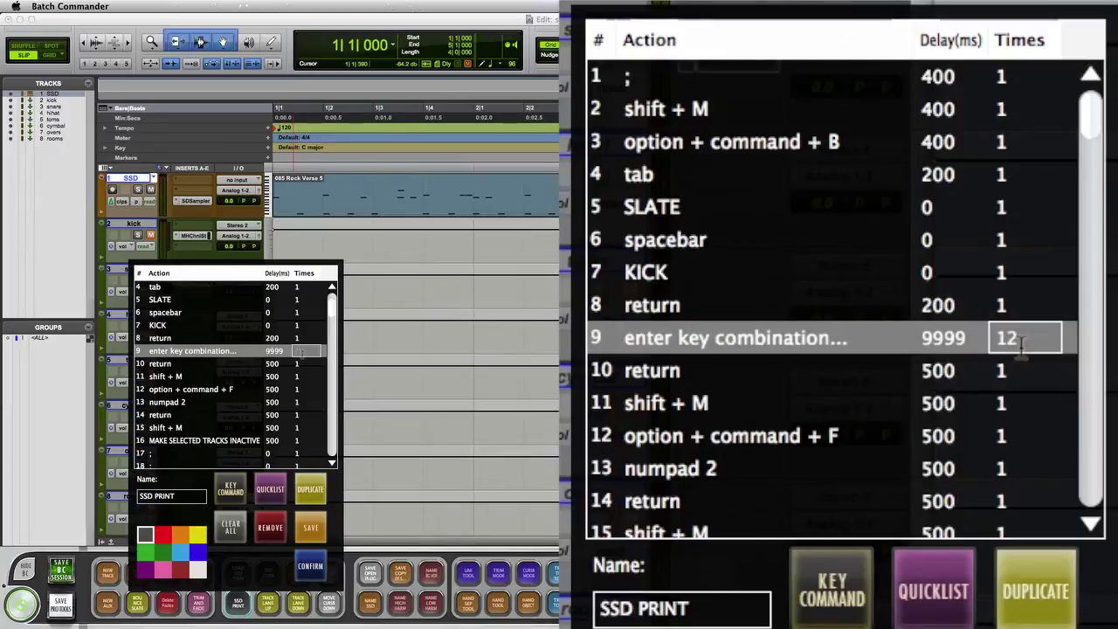
pyautogui.write('18')
pyautogui.press('BackSpace')
pyautogui.press('BackSpace')
pyautogui.write('1')
pyautogui.click(823, 371)
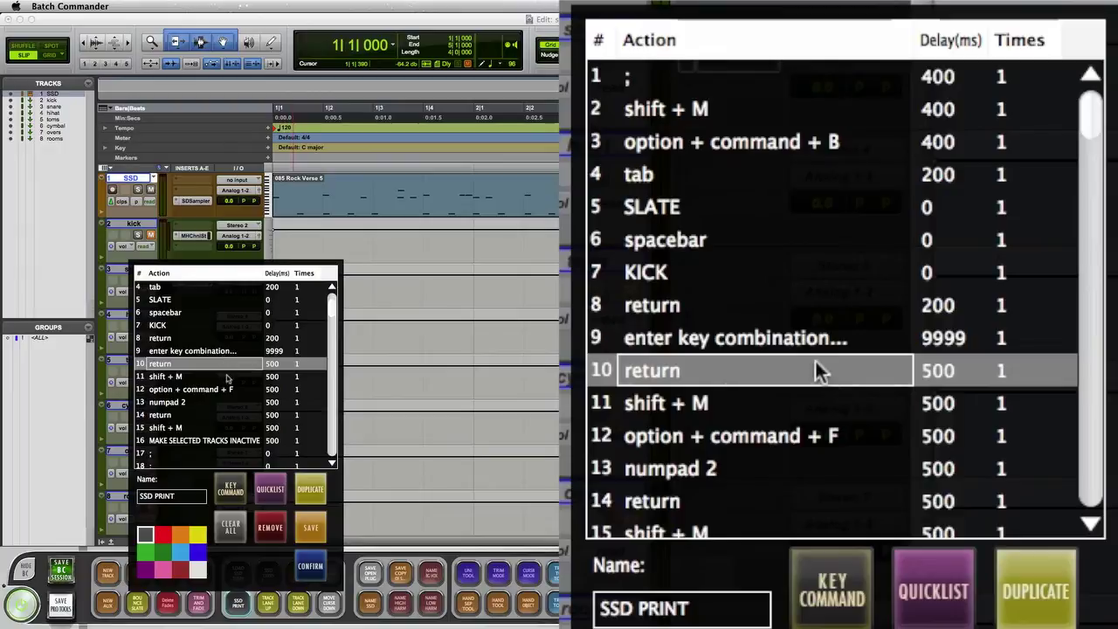
# Examine actions 11 to 18 of the SSD PRINT macro, including the fade, track deactivation and move-down commands
pyautogui.click(810, 402)
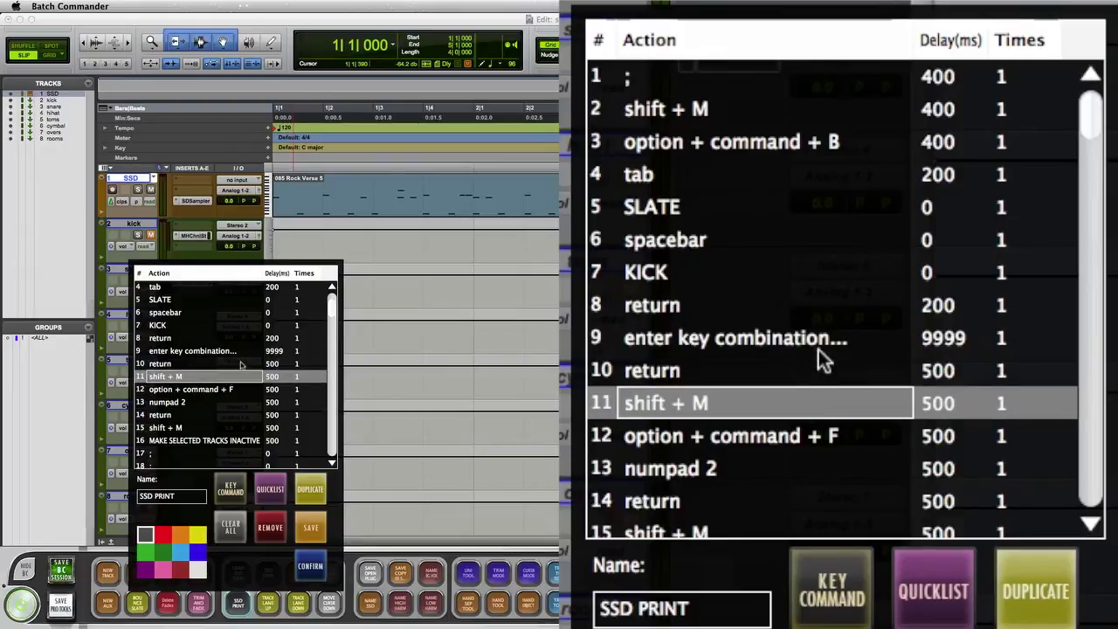
pyautogui.click(826, 334)
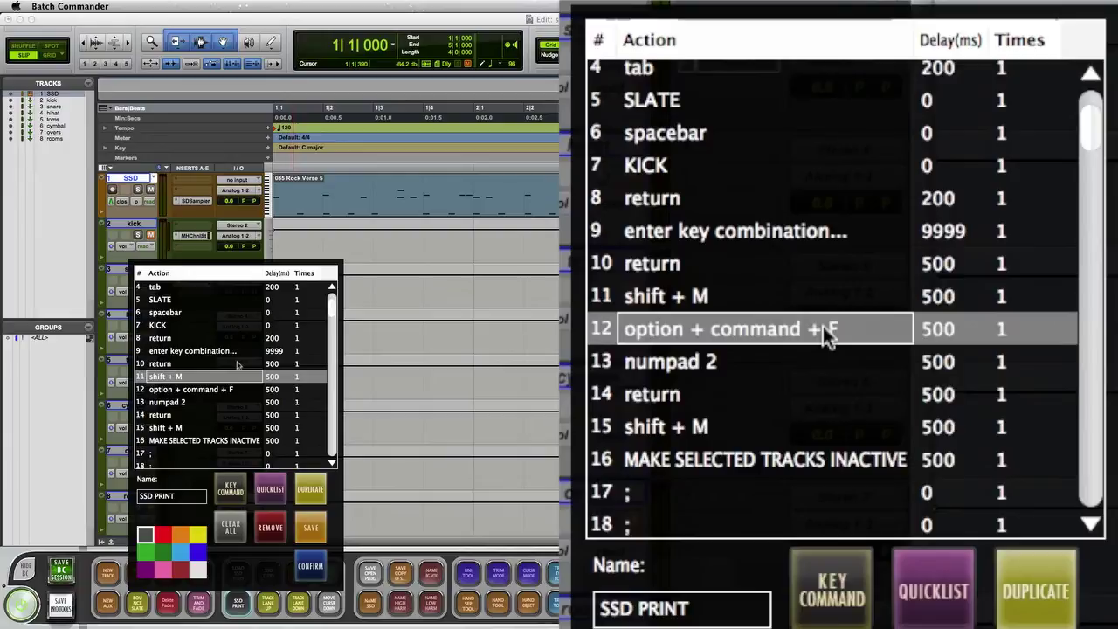
pyautogui.click(820, 367)
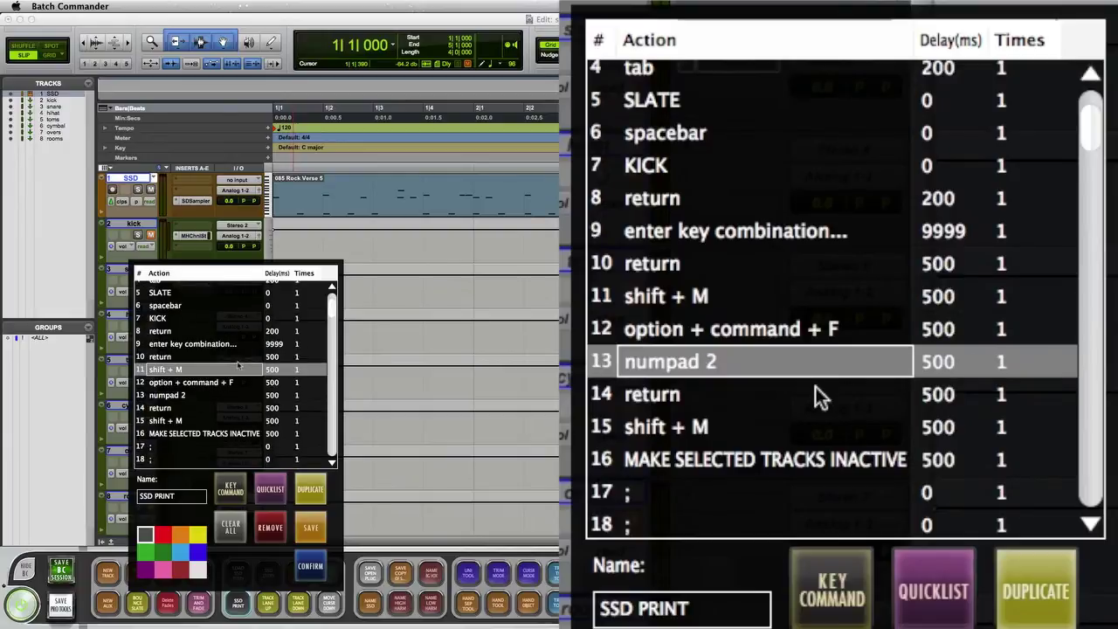
pyautogui.click(815, 386)
pyautogui.click(820, 420)
pyautogui.click(828, 409)
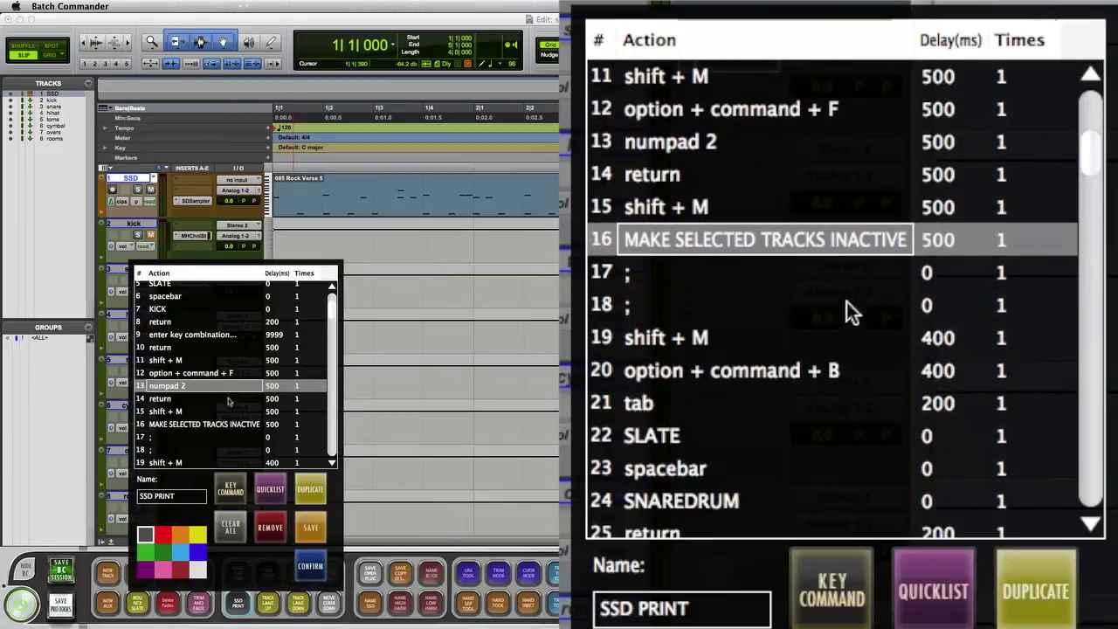
pyautogui.click(845, 271)
pyautogui.click(830, 306)
pyautogui.click(232, 402)
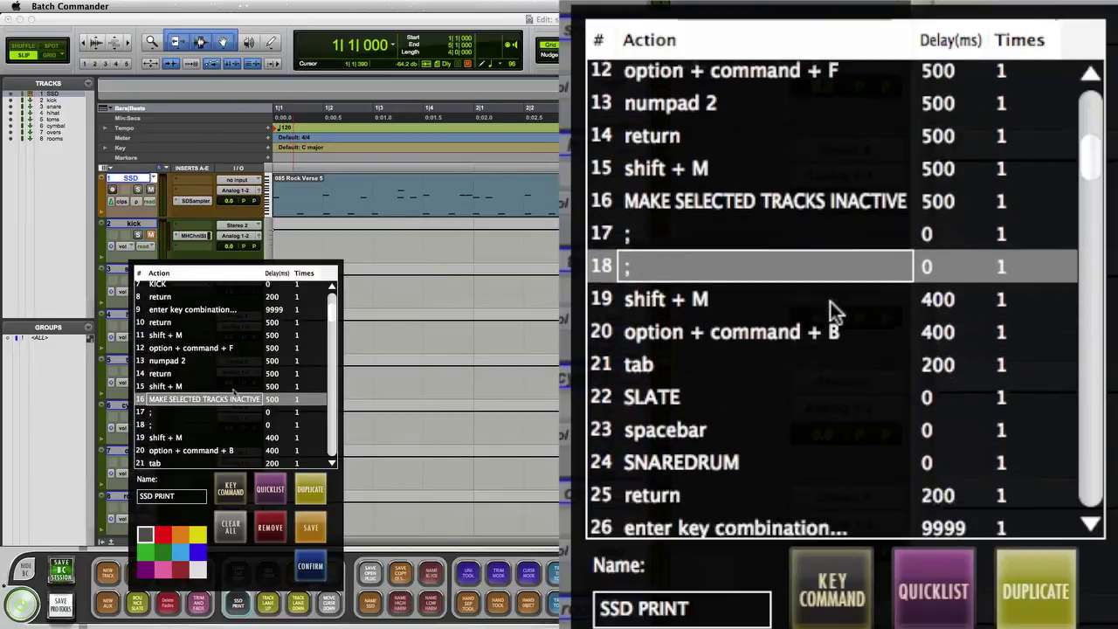
# Examine actions 19 to 27 of the SSD PRINT macro, including the bounce command, the SNAREDRUM name and the wait
pyautogui.scroll(-2, 233, 393)
pyautogui.click(233, 386)
pyautogui.click(231, 397)
pyautogui.scroll(-1, 231, 391)
pyautogui.click(229, 395)
pyautogui.scroll(-1, 229, 395)
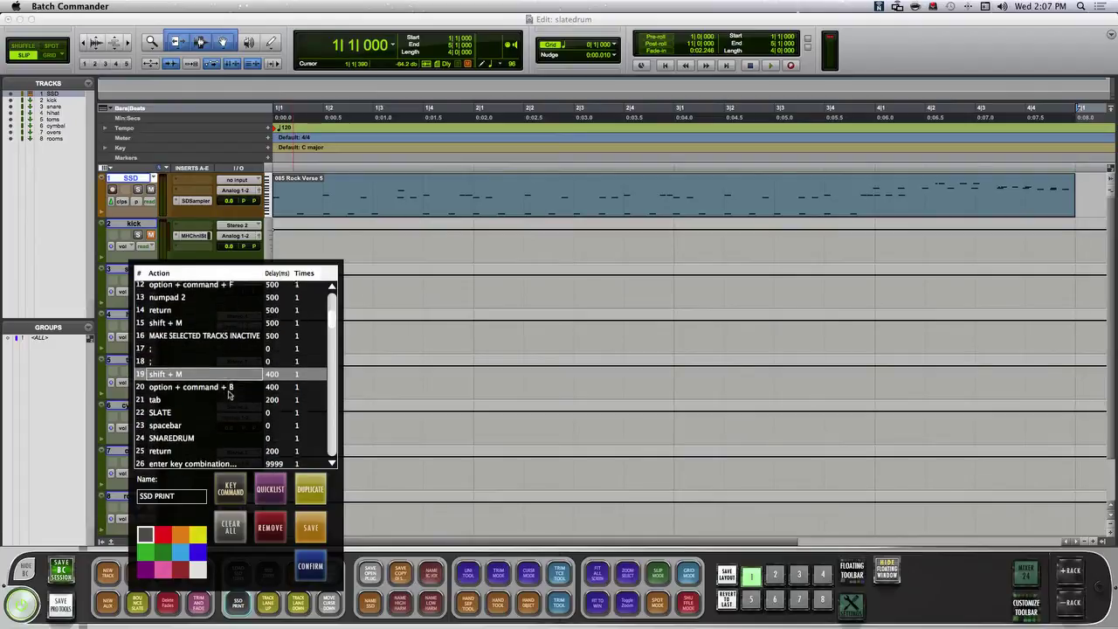
pyautogui.scroll(-1, 228, 379)
pyautogui.click(228, 383)
pyautogui.click(229, 397)
pyautogui.scroll(-1, 229, 398)
pyautogui.click(228, 398)
pyautogui.click(227, 404)
pyautogui.click(227, 414)
pyautogui.scroll(-1, 227, 411)
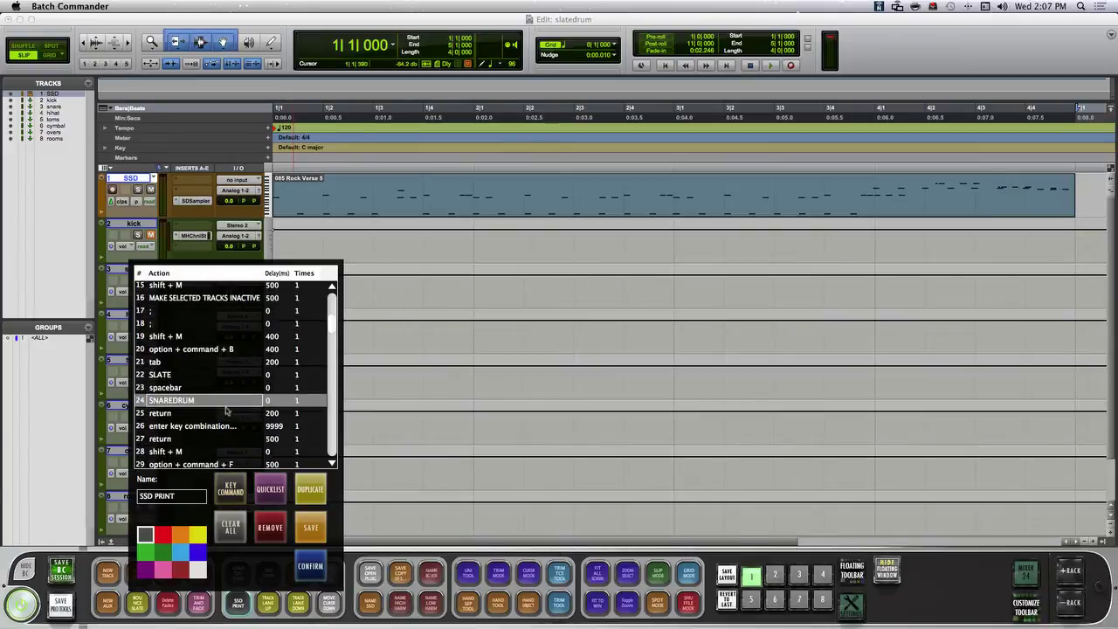
pyautogui.click(228, 417)
pyautogui.scroll(-1, 229, 415)
pyautogui.click(234, 409)
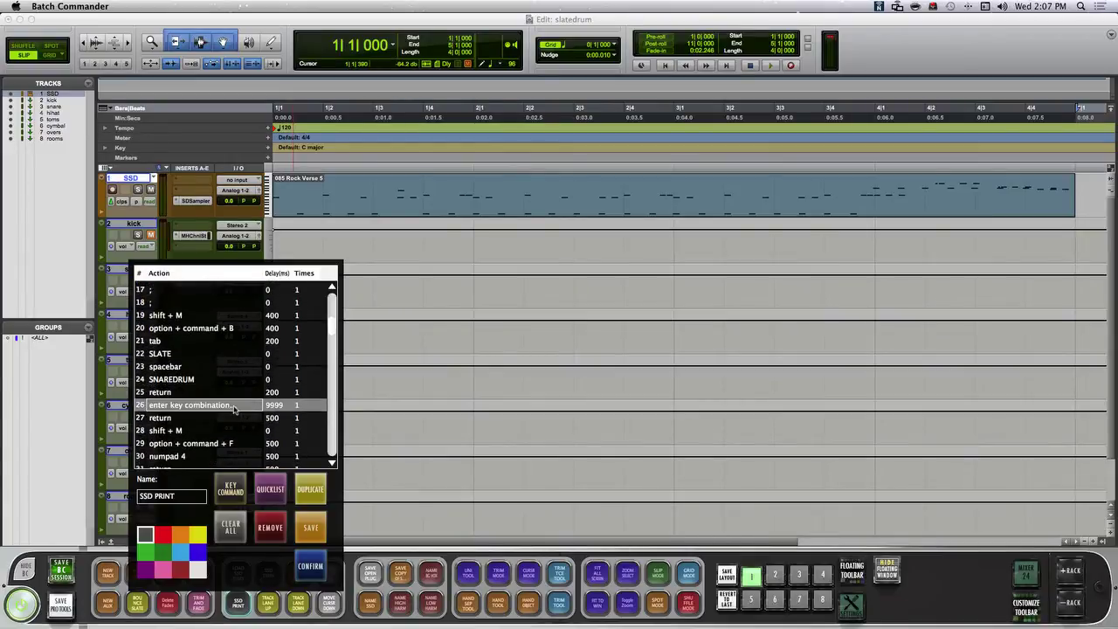
pyautogui.scroll(-1, 249, 403)
pyautogui.click(231, 405)
pyautogui.scroll(-1, 230, 408)
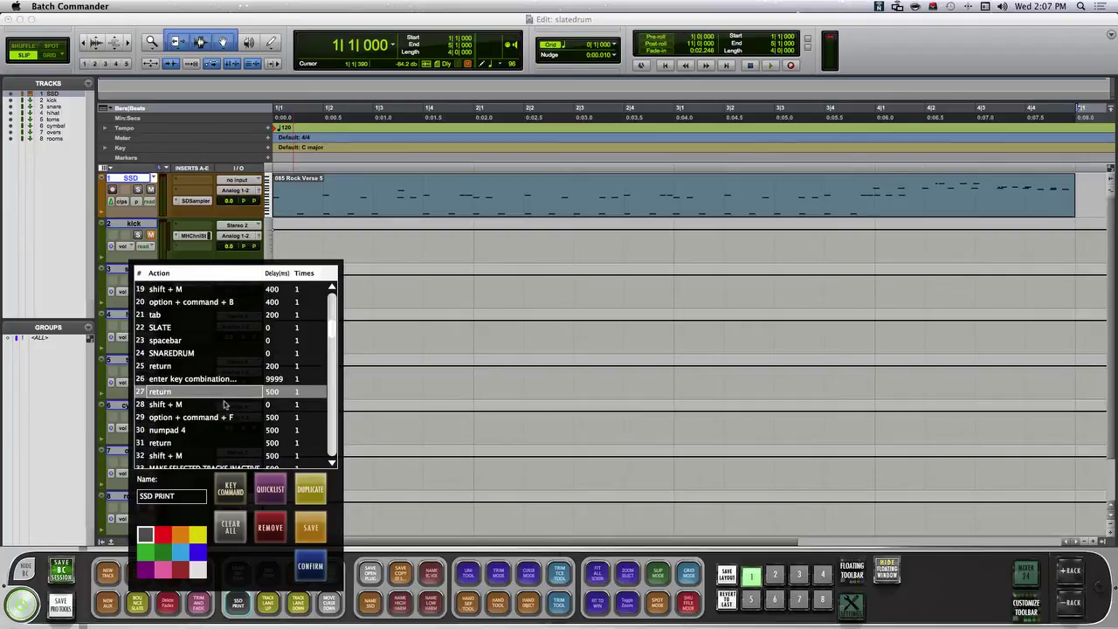
# Set the delay of action 28, shift + M, to 500 ms in the SSD PRINT macro
pyautogui.scroll(-1, 221, 400)
pyautogui.click(222, 396)
pyautogui.doubleClick(274, 395)
pyautogui.click(230, 394)
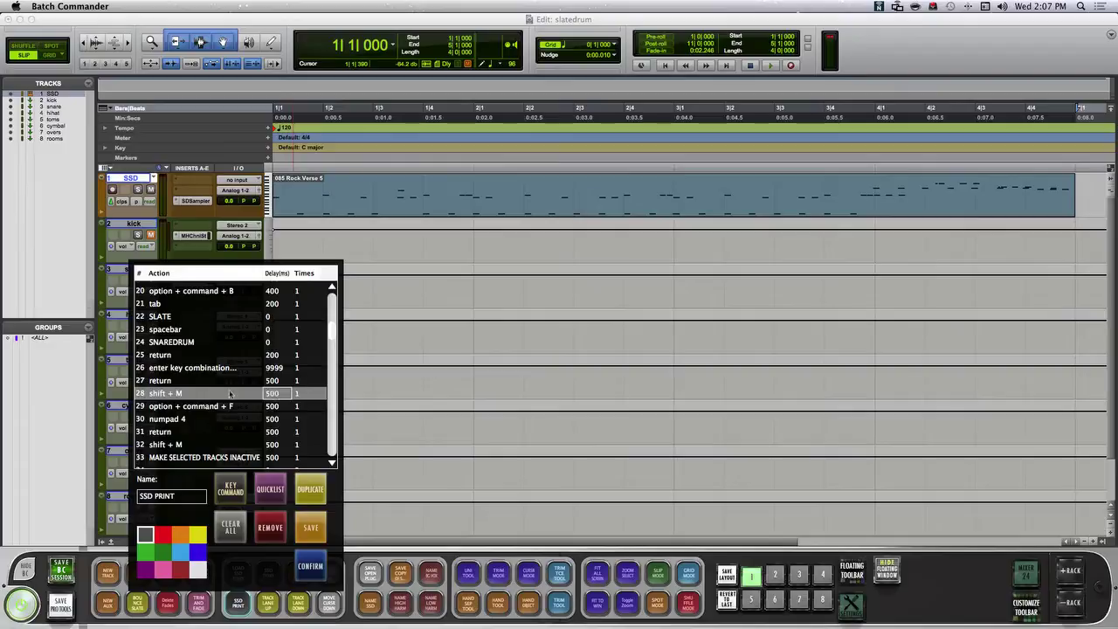
# Examine the remaining macro actions from 29 onward, covering the hi-hat, toms, overhead and rooms sections and their track numbers
pyautogui.scroll(-1, 231, 392)
pyautogui.click(229, 387)
pyautogui.scroll(-8, 225, 398)
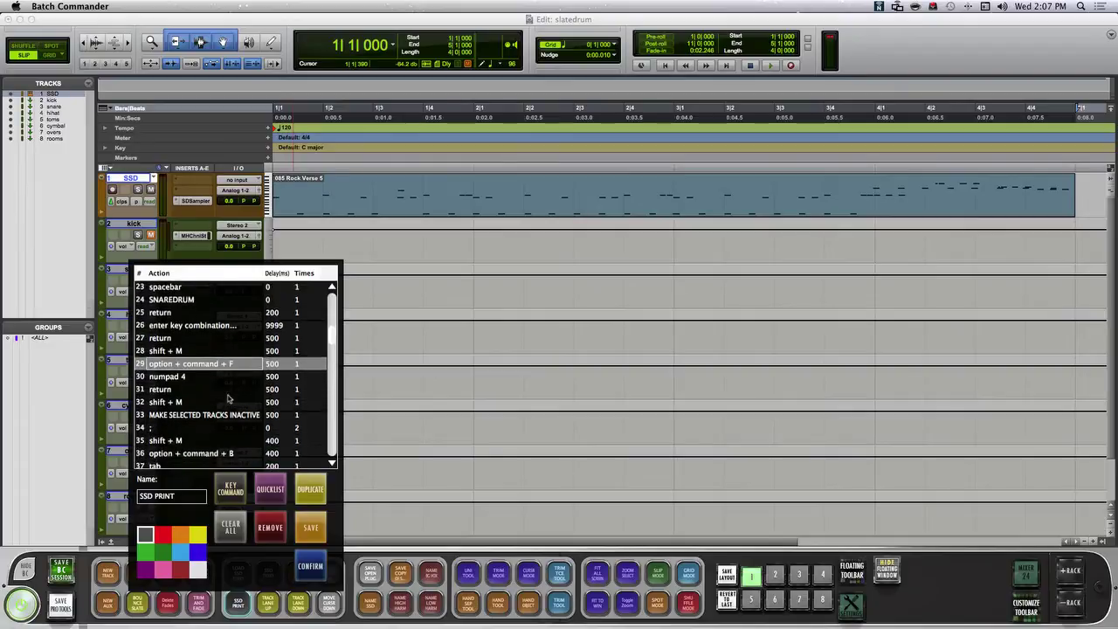
pyautogui.click(197, 428)
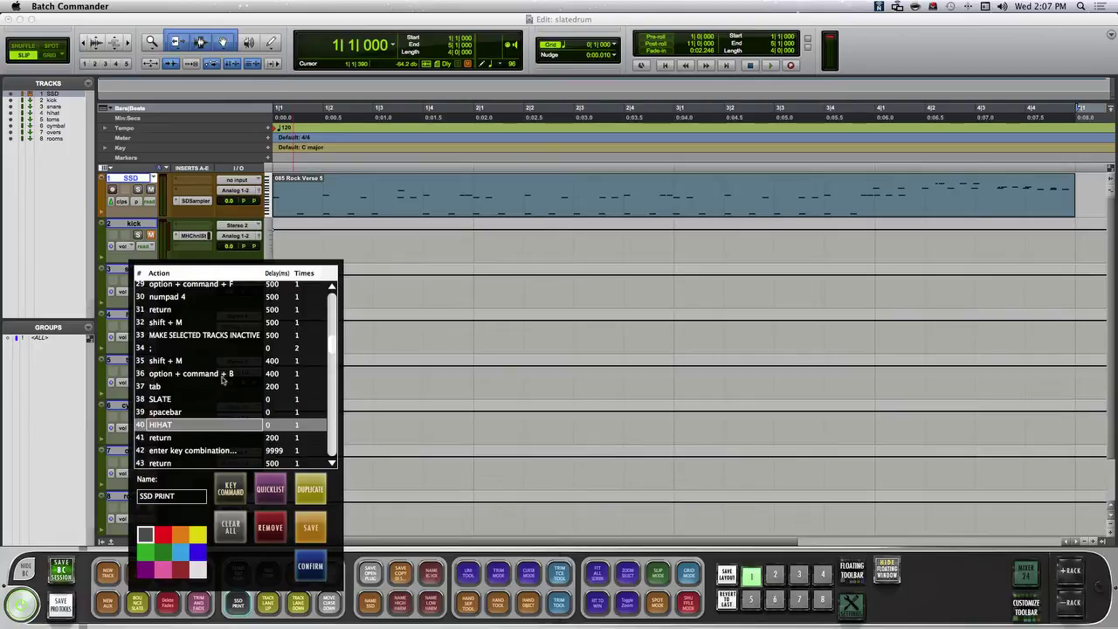
pyautogui.scroll(-7, 223, 380)
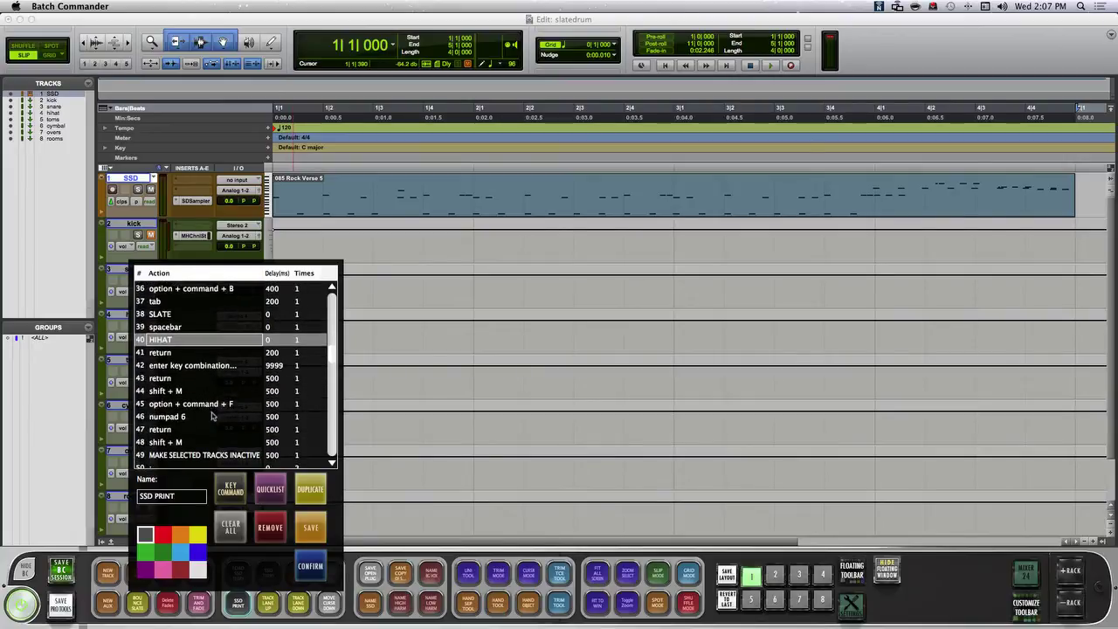
pyautogui.click(213, 417)
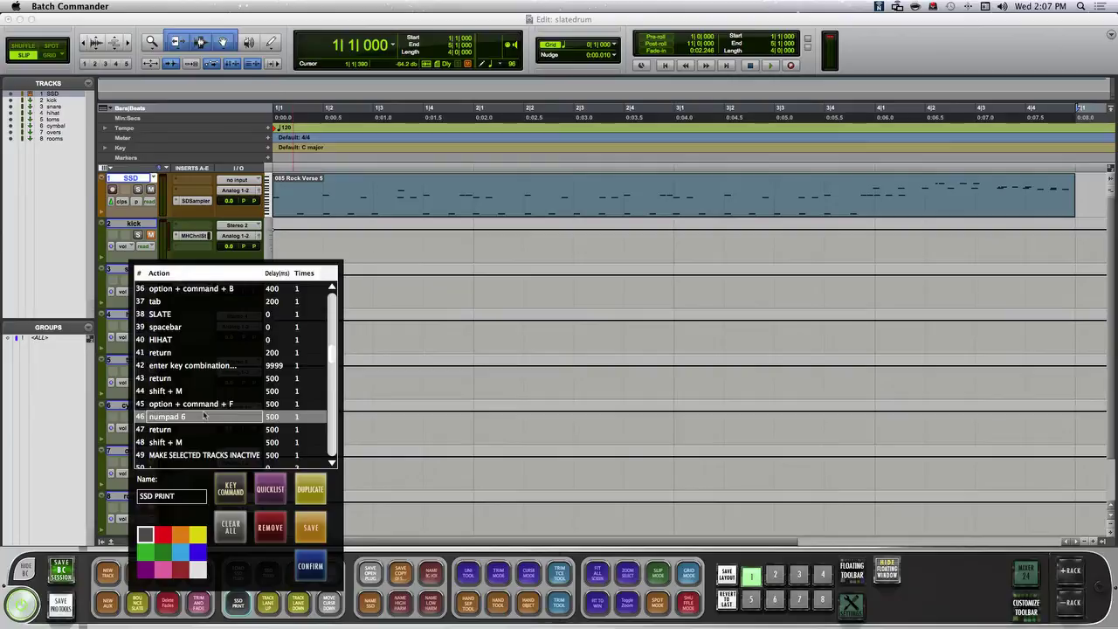
pyautogui.scroll(-1, 206, 416)
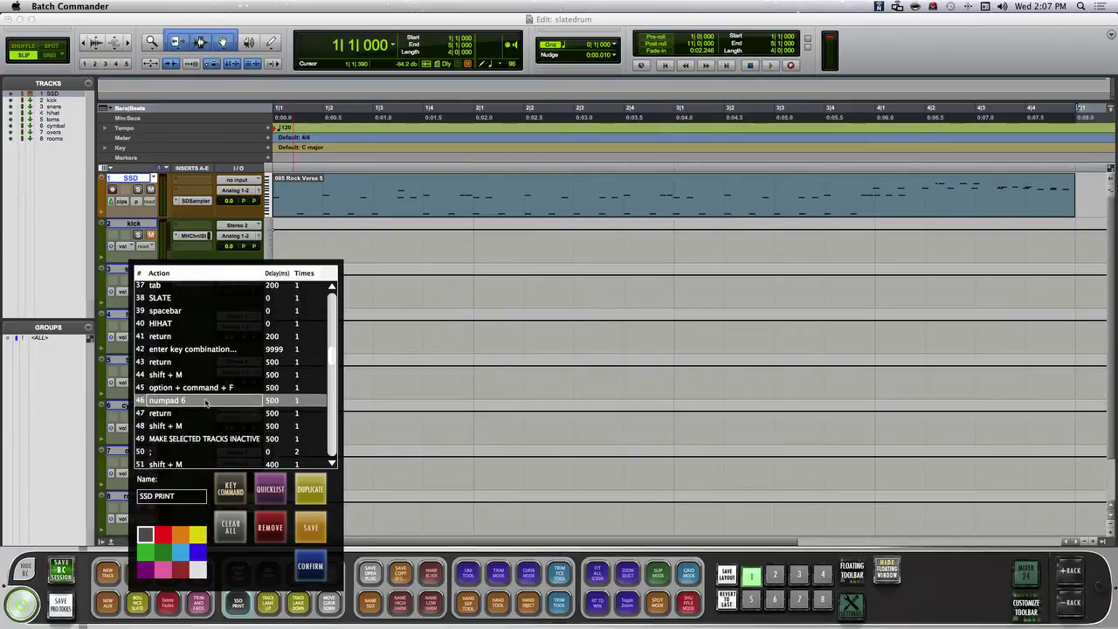
pyautogui.scroll(-11, 213, 399)
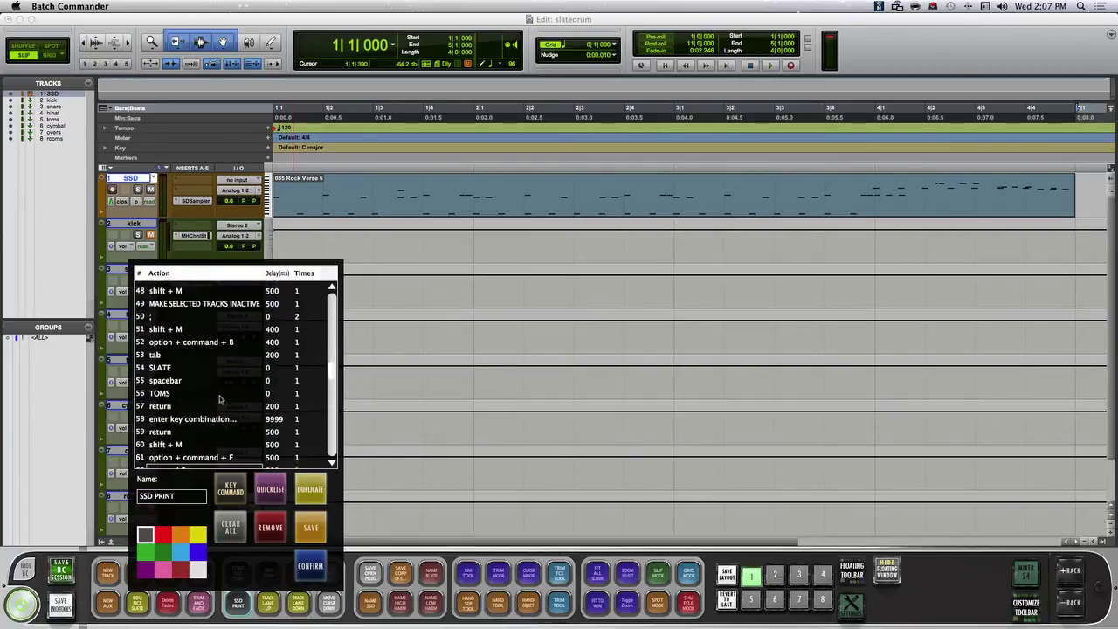
pyautogui.scroll(-5, 220, 400)
pyautogui.click(219, 408)
pyautogui.scroll(-11, 219, 411)
pyautogui.scroll(-20, 218, 411)
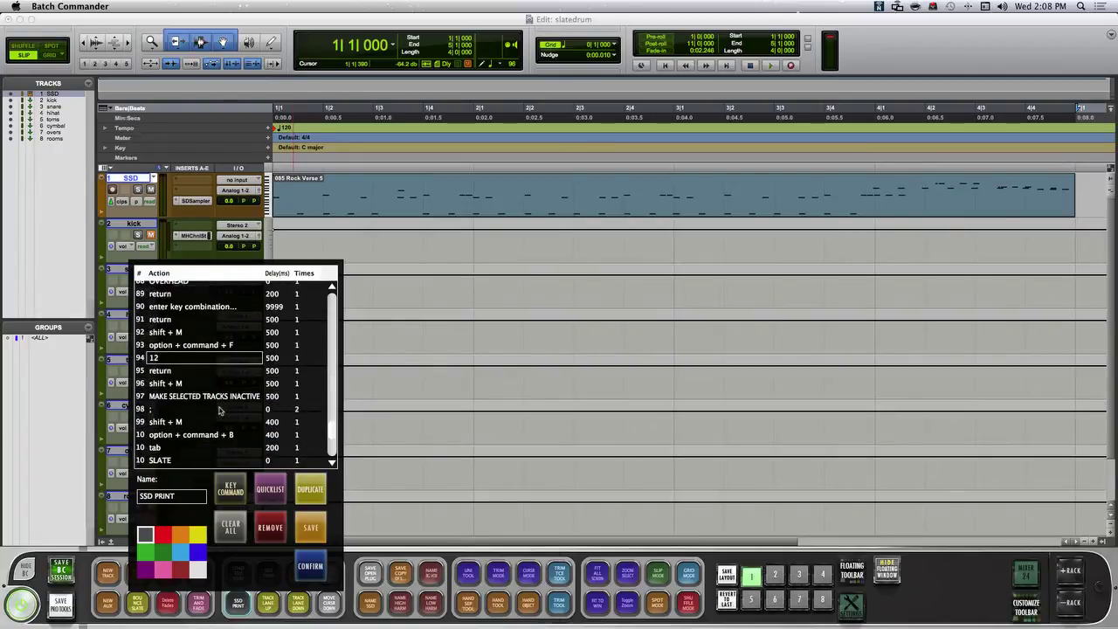
pyautogui.scroll(-11, 219, 411)
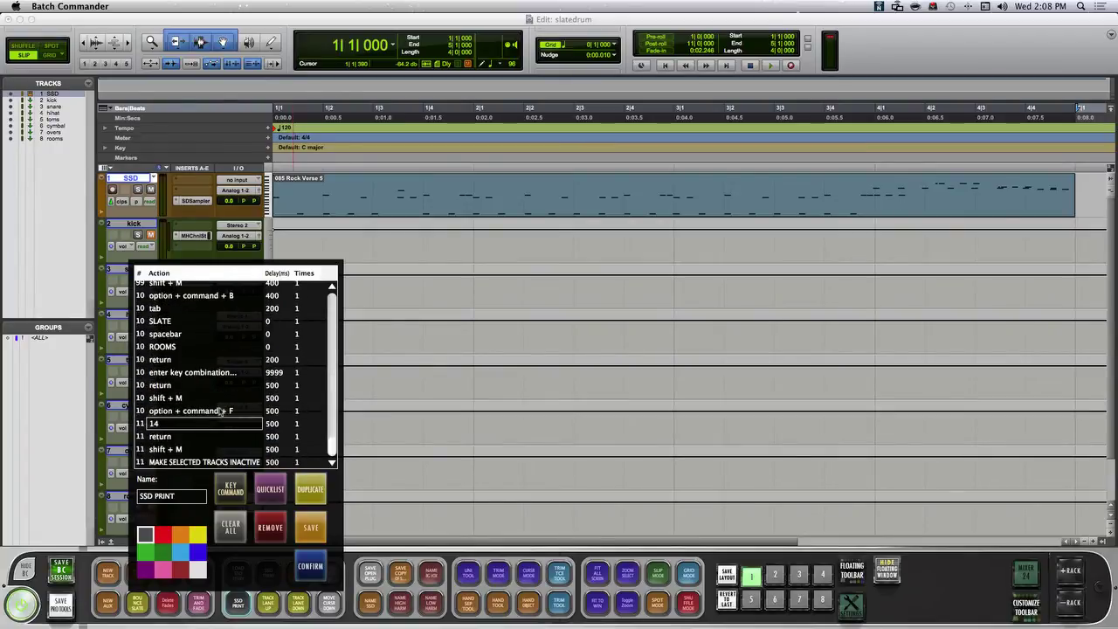
# Append the HIDE IN ACTIVE FADER FOCUS script after the last MAKE SELECTED TRACKS INACTIVE action
pyautogui.click(226, 463)
pyautogui.click(264, 486)
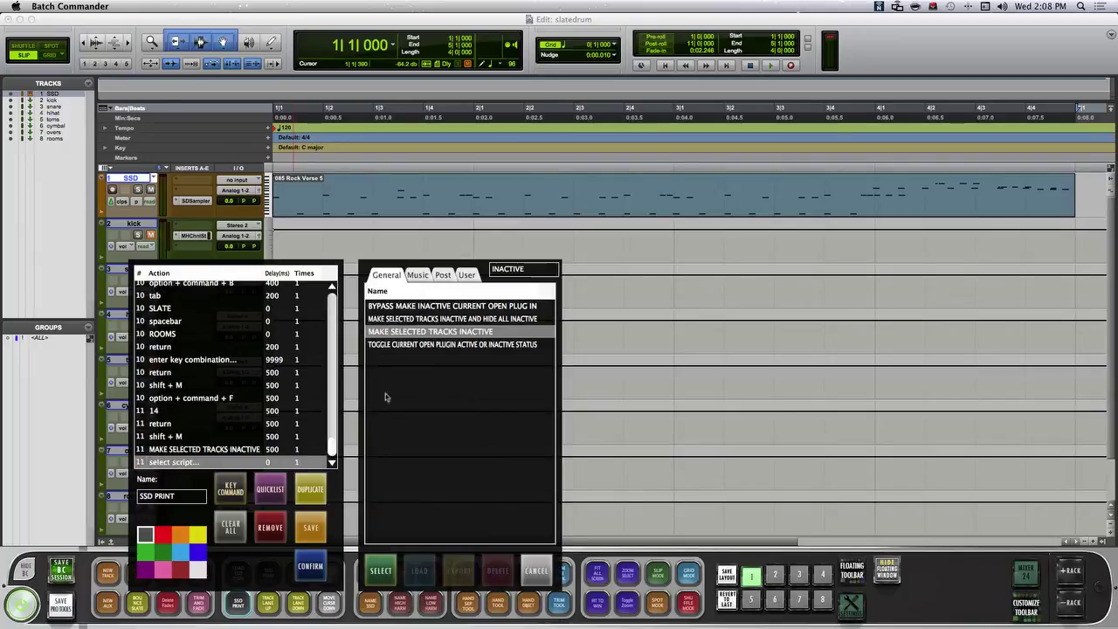
pyautogui.doubleClick(512, 269)
pyautogui.write('HIDE')
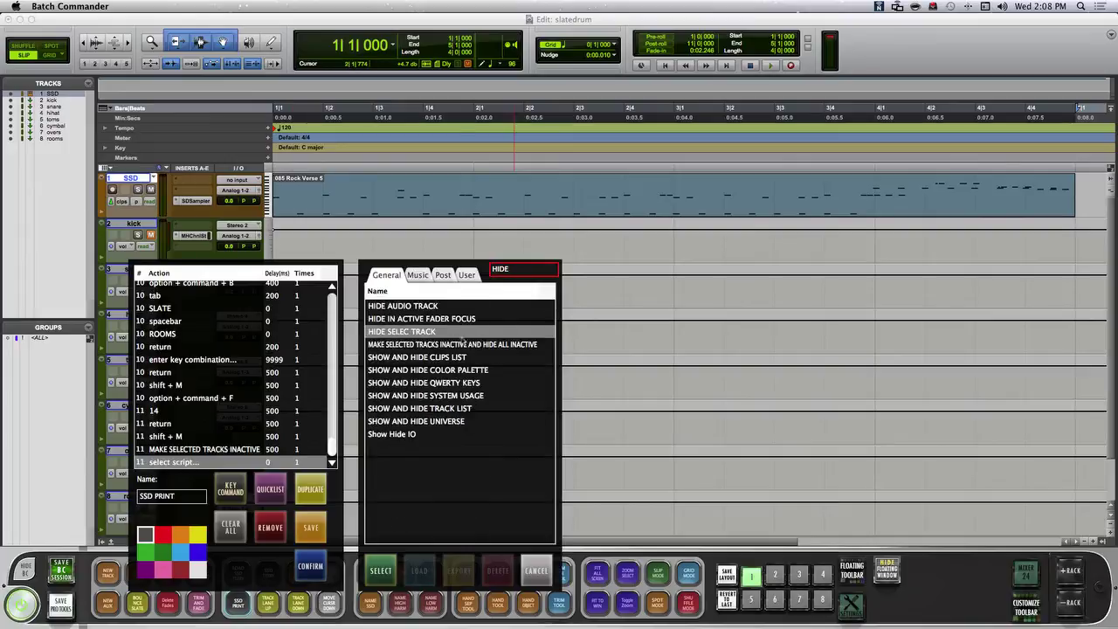
pyautogui.click(447, 320)
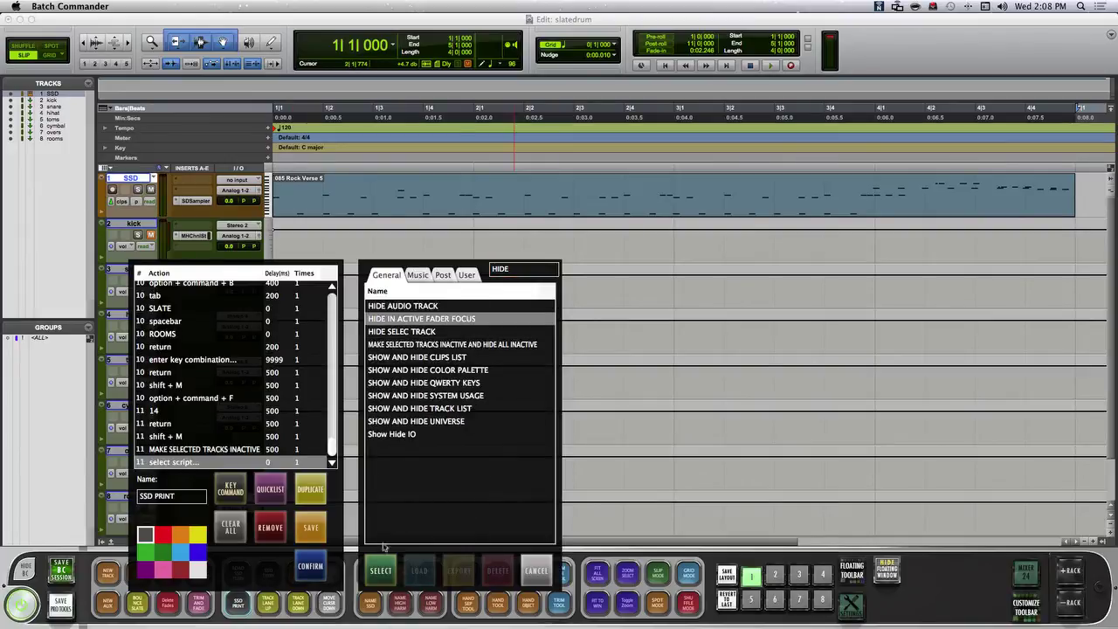
pyautogui.click(381, 572)
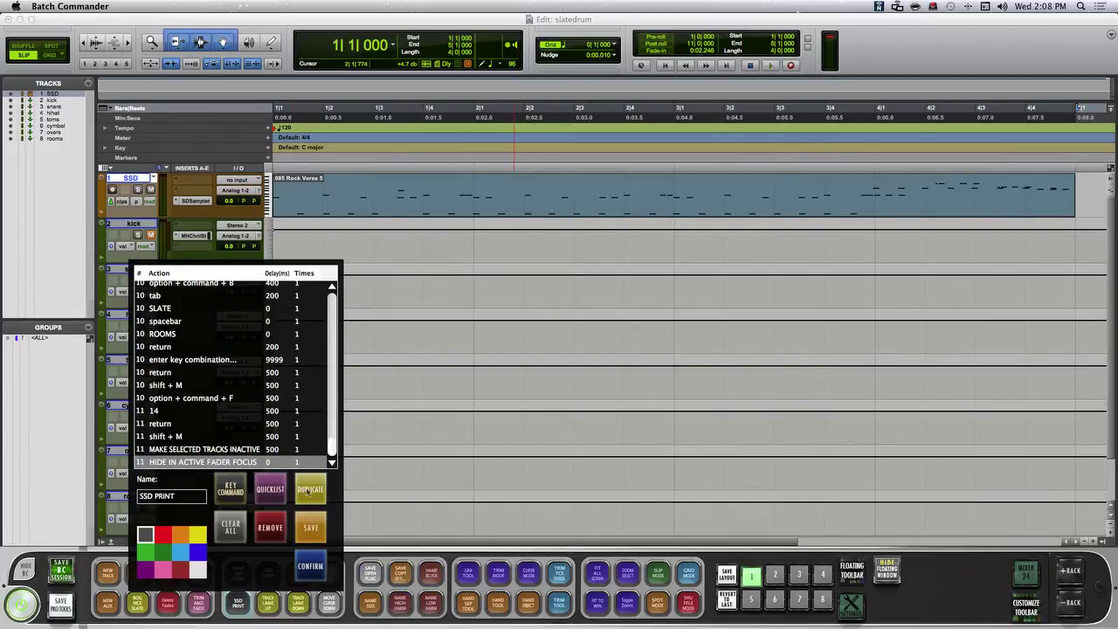
# Set the delay of the HIDE IN ACTIVE FADER FOCUS action to 500 ms and confirm the SSD PRINT macro
pyautogui.click(276, 463)
pyautogui.write('500')
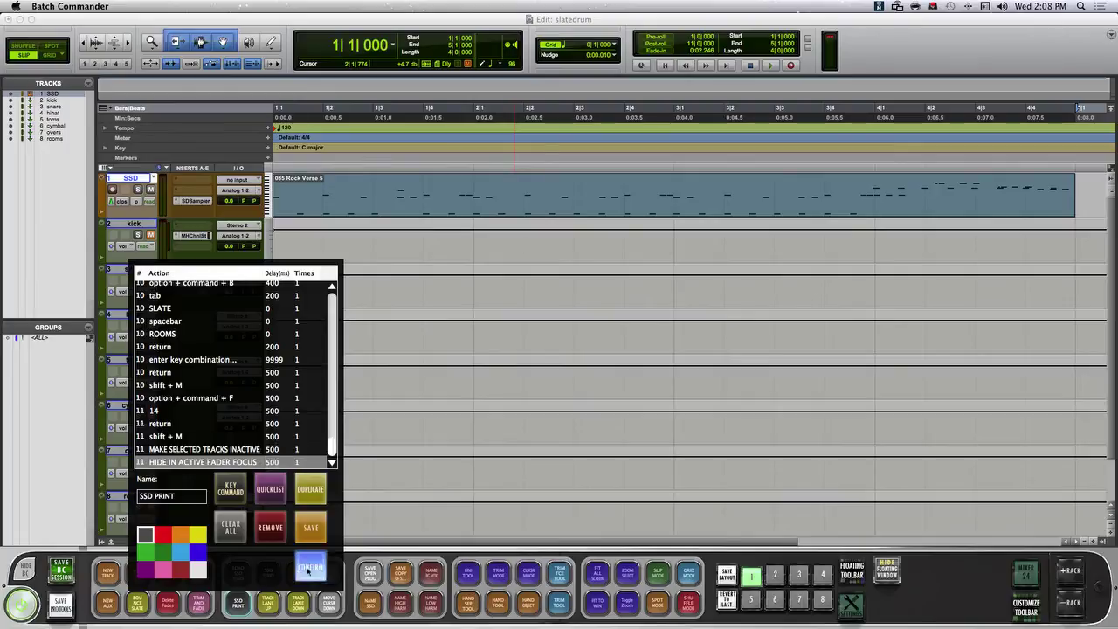
pyautogui.click(311, 566)
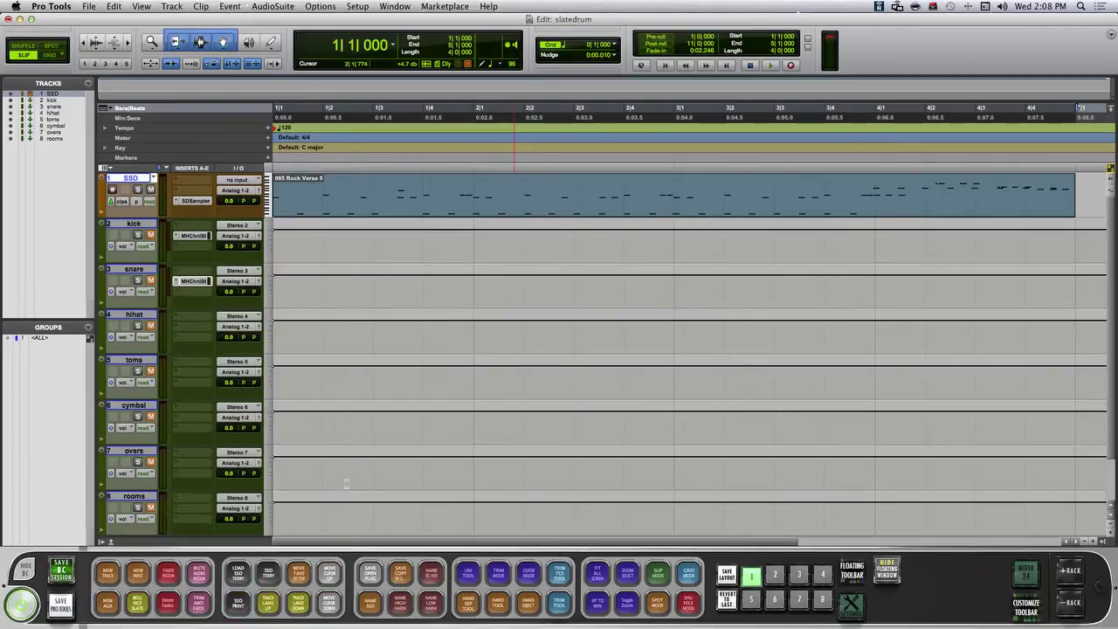
# Run the SSD PRINT macro, importing the bounced hi-hat onto a new track at the selection and scrolling to track 6
pyautogui.click(243, 609)
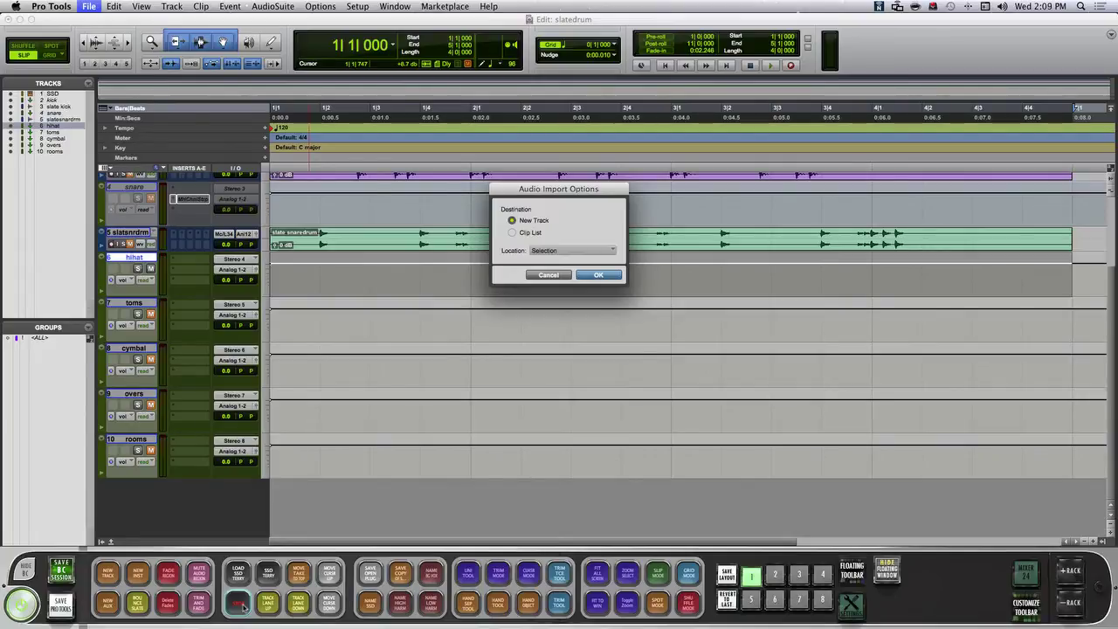
pyautogui.press('Return')
pyautogui.click(240, 604)
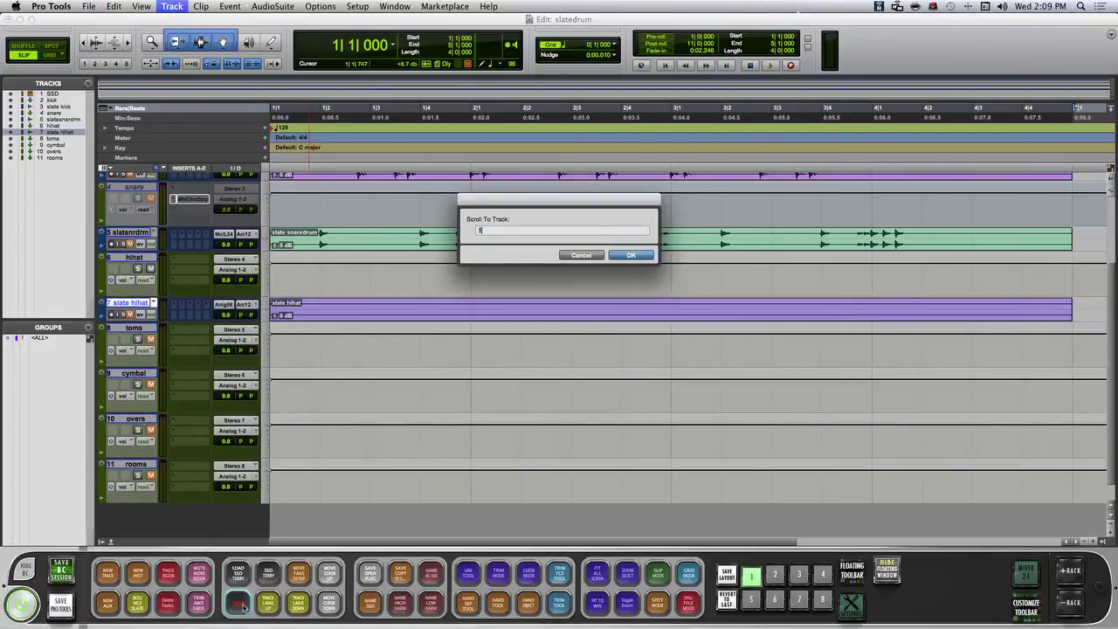
pyautogui.write('6')
pyautogui.press('Return')
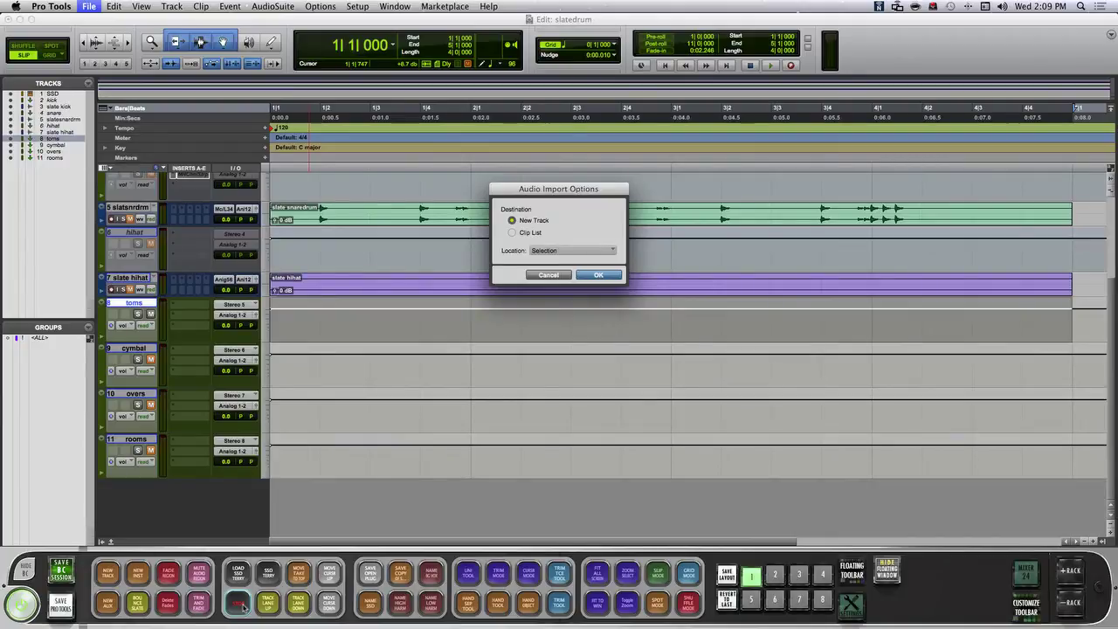
# Import the bounced toms onto a new track, deactivate track 8 and move down to the cymbal track
pyautogui.press('Return')
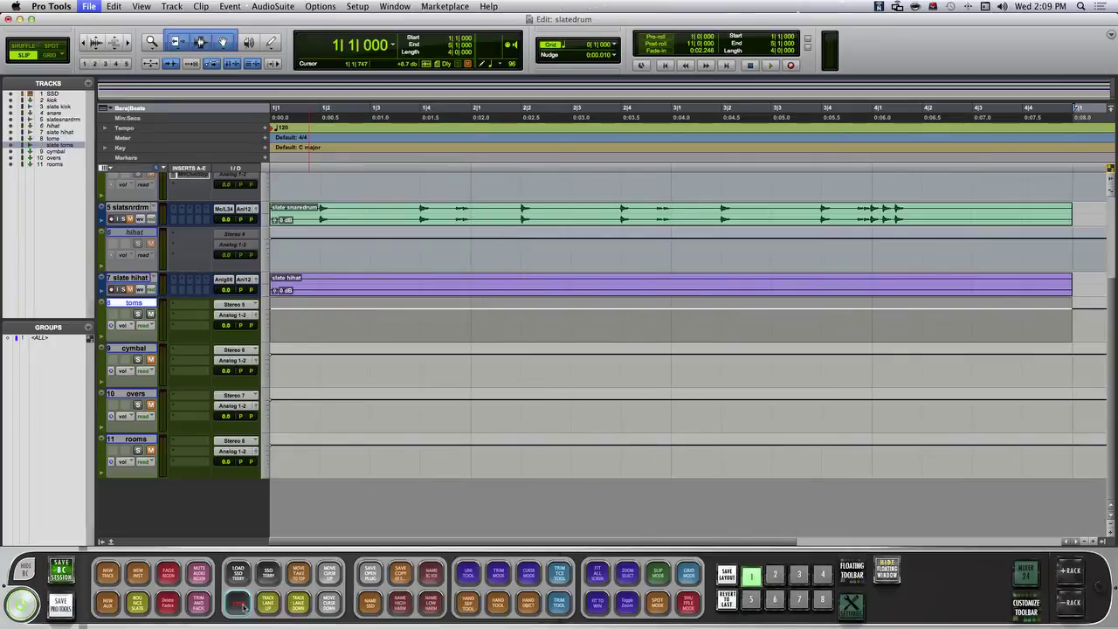
pyautogui.press('super+alt+f')
pyautogui.write('8')
pyautogui.press('Return')
pyautogui.press(';')
pyautogui.press(';')
pyautogui.press(';')
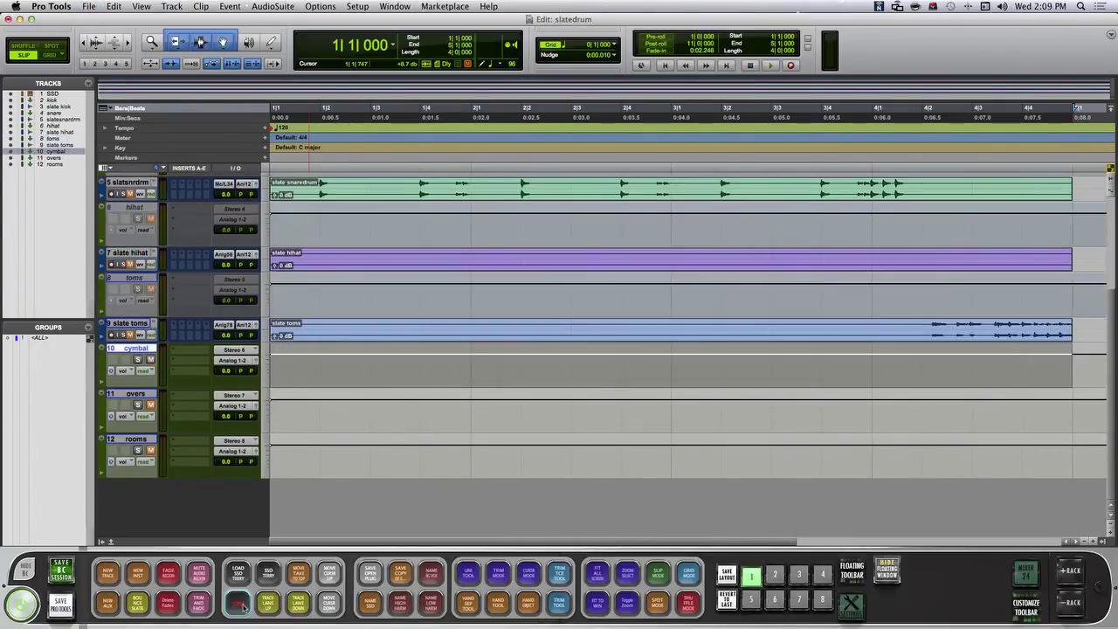
# Bounce the cymbal track, import the audio onto a new track at the selection and scroll to track 10
pyautogui.press('super+alt+b')
pyautogui.press('Return')
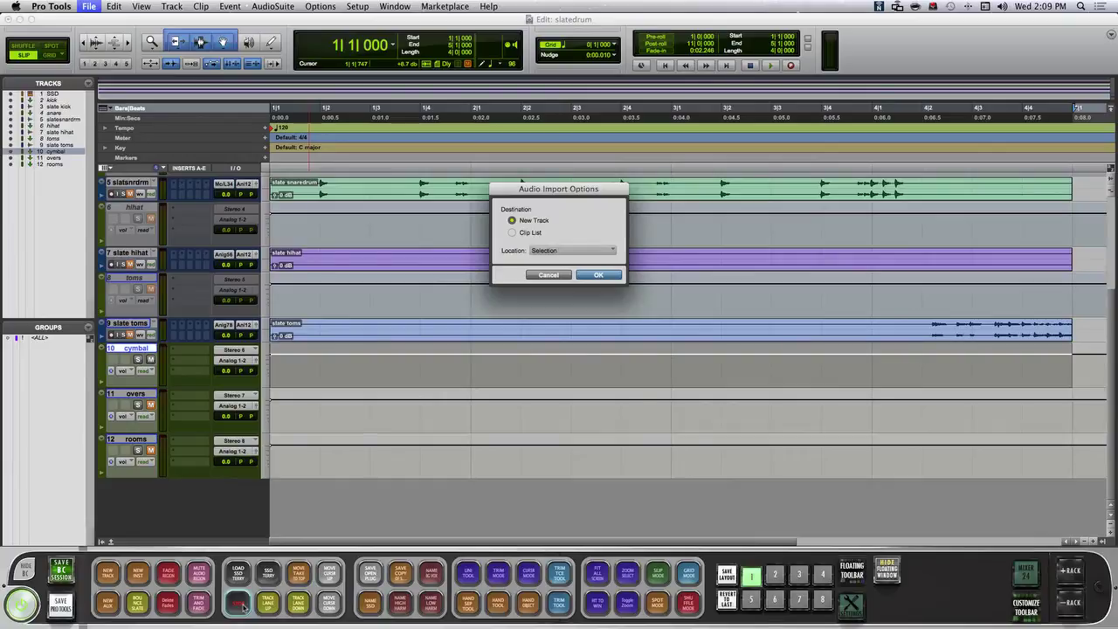
pyautogui.press('Return')
pyautogui.press('super+alt+f')
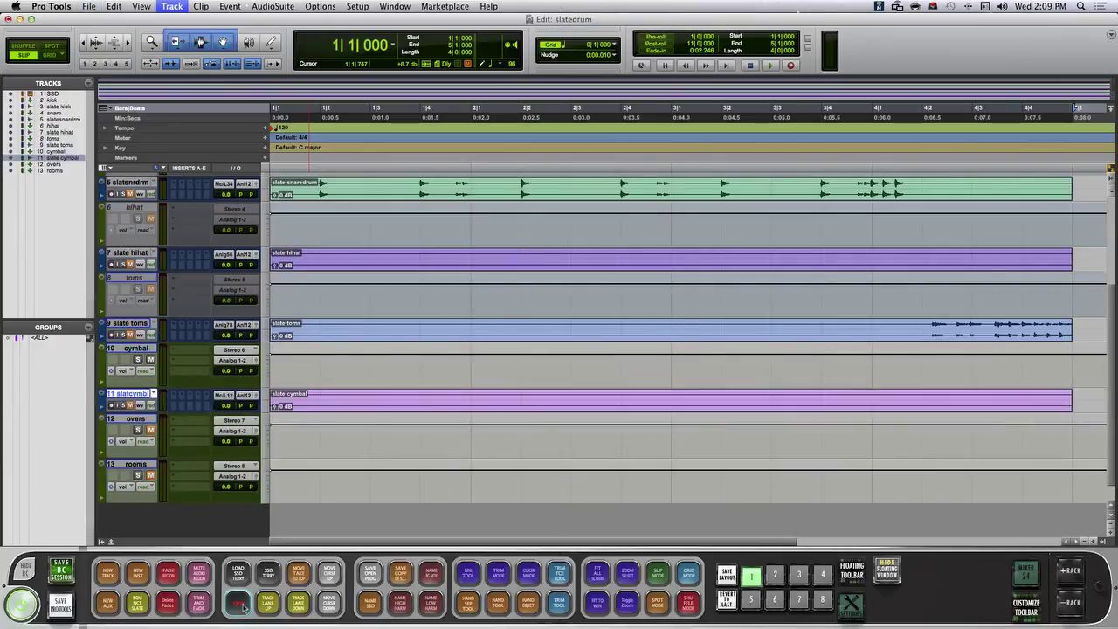
pyautogui.write('10')
pyautogui.press('Return')
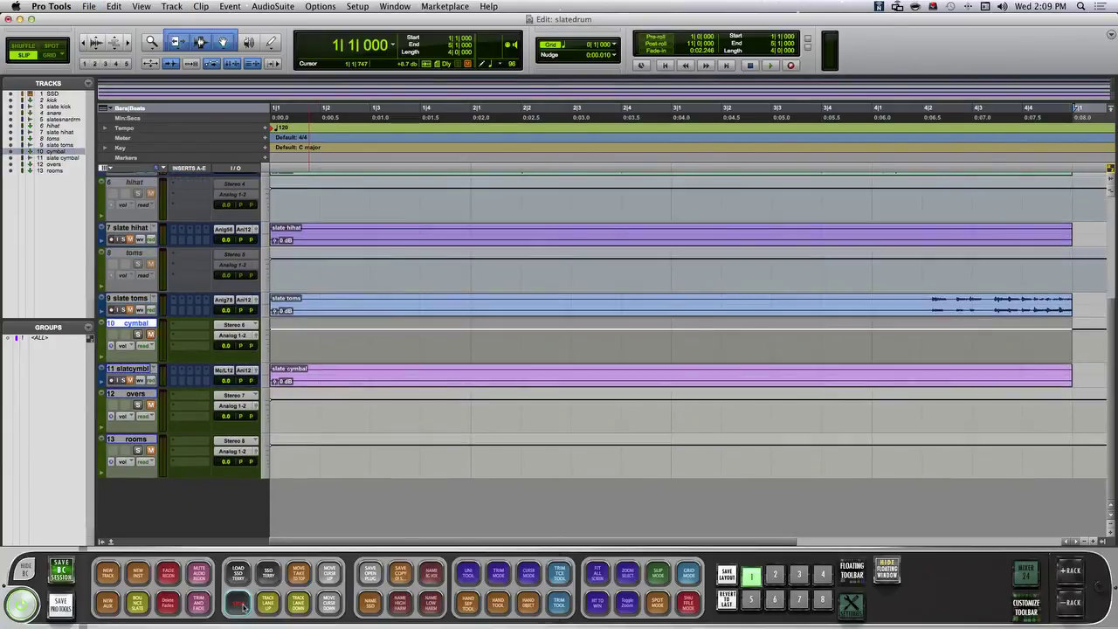
# Import the bounced rooms audio onto a new track, scroll to track 14 to deactivate it, and hide the inactive tracks
pyautogui.click(240, 603)
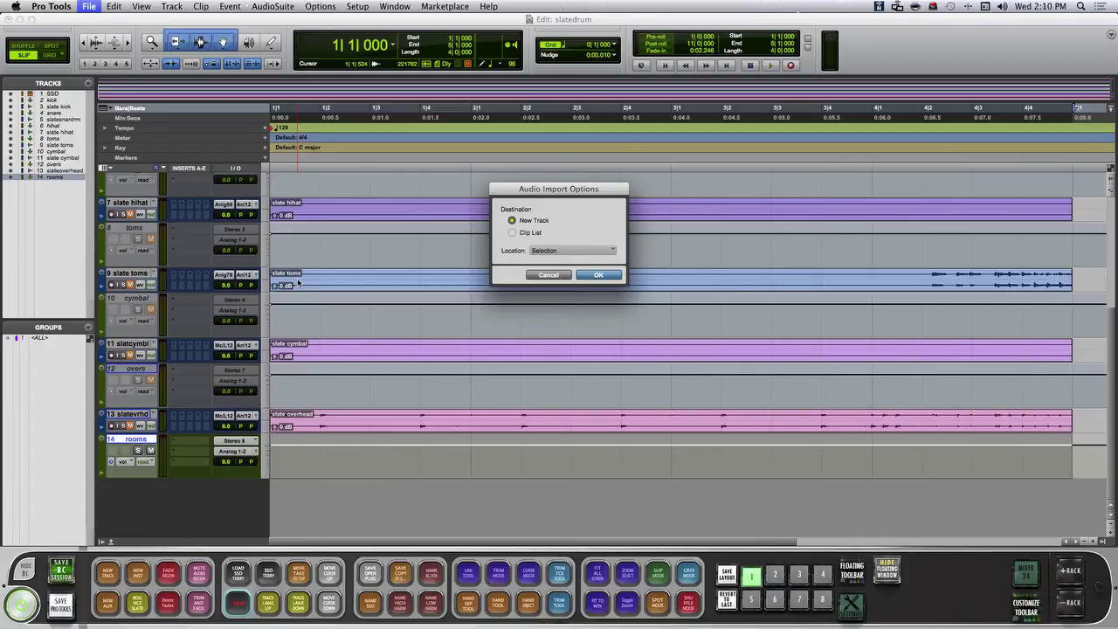
pyautogui.press('Return')
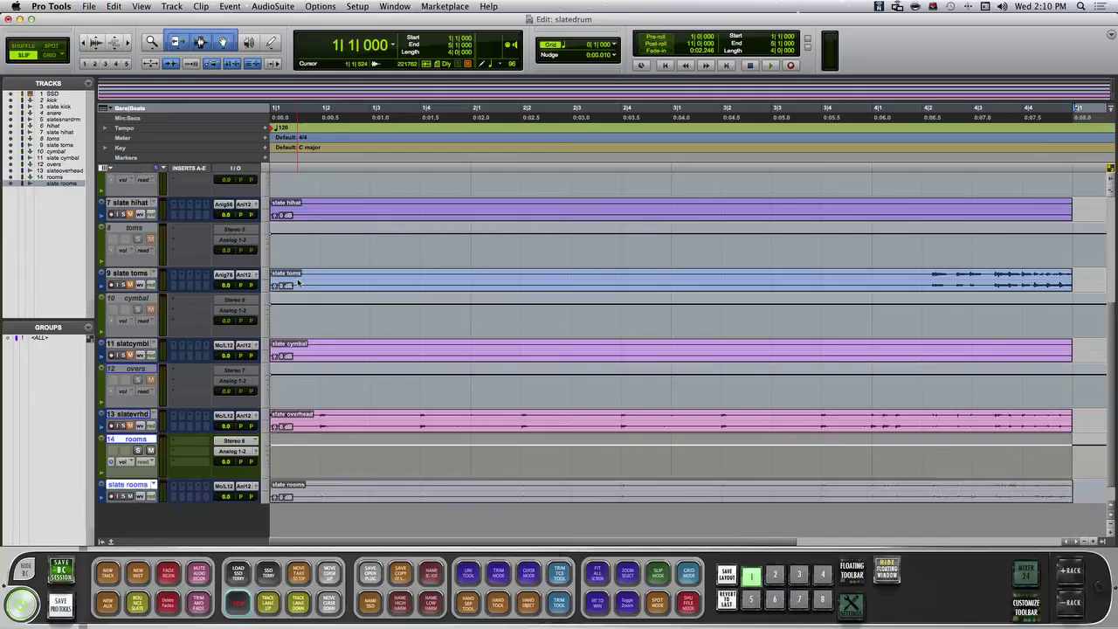
pyautogui.press('super+alt+f')
pyautogui.write('14')
pyautogui.press('Return')
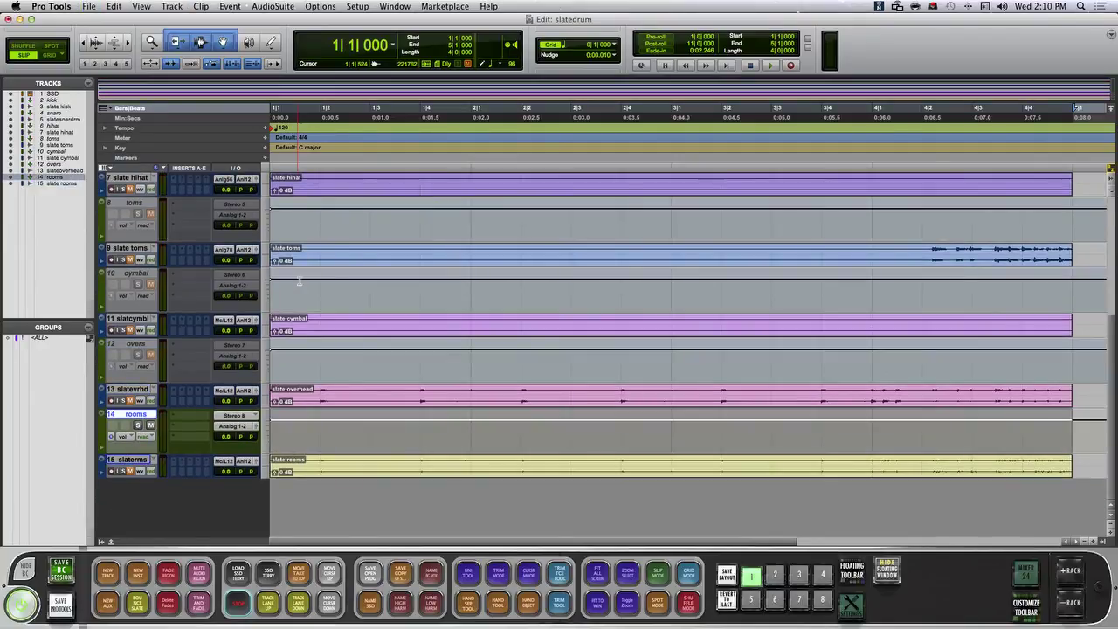
pyautogui.click(36, 86)
pyautogui.press('Return')
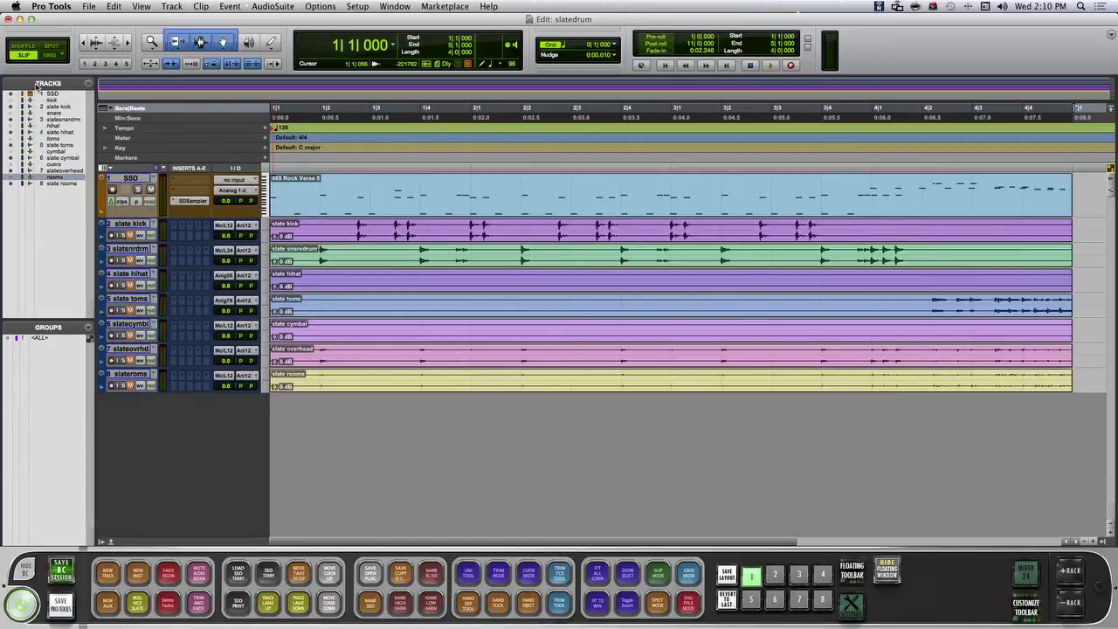
# Unmute the printed slate kick to rooms tracks and mute the 085 Rock Verse 5 clip on the SSD track
pyautogui.moveTo(299, 223); pyautogui.dragTo(342, 377)
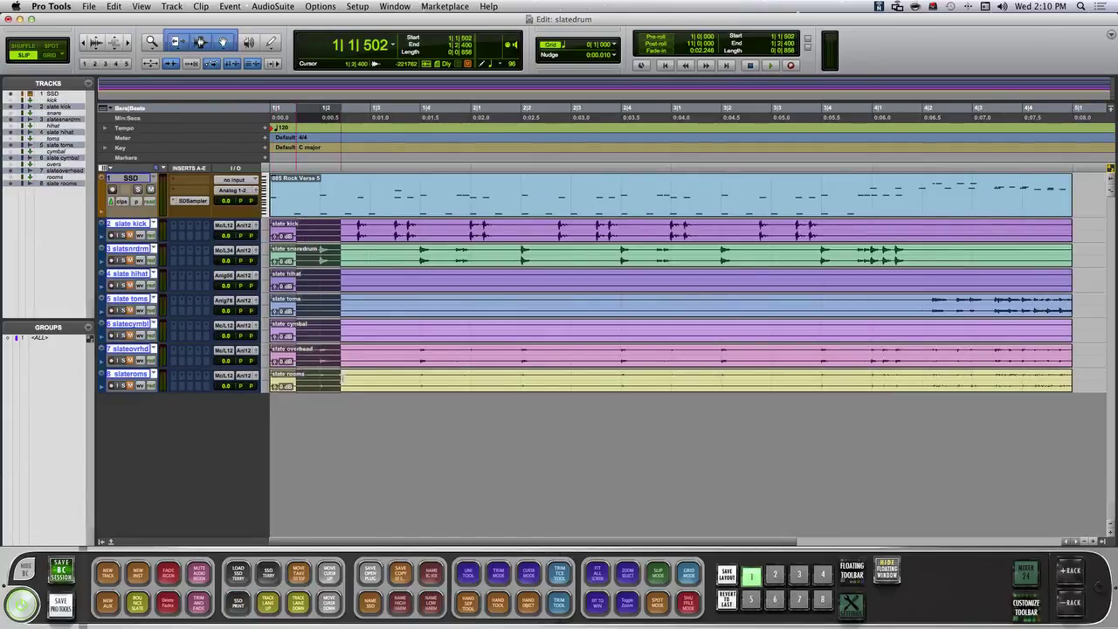
pyautogui.click(349, 210)
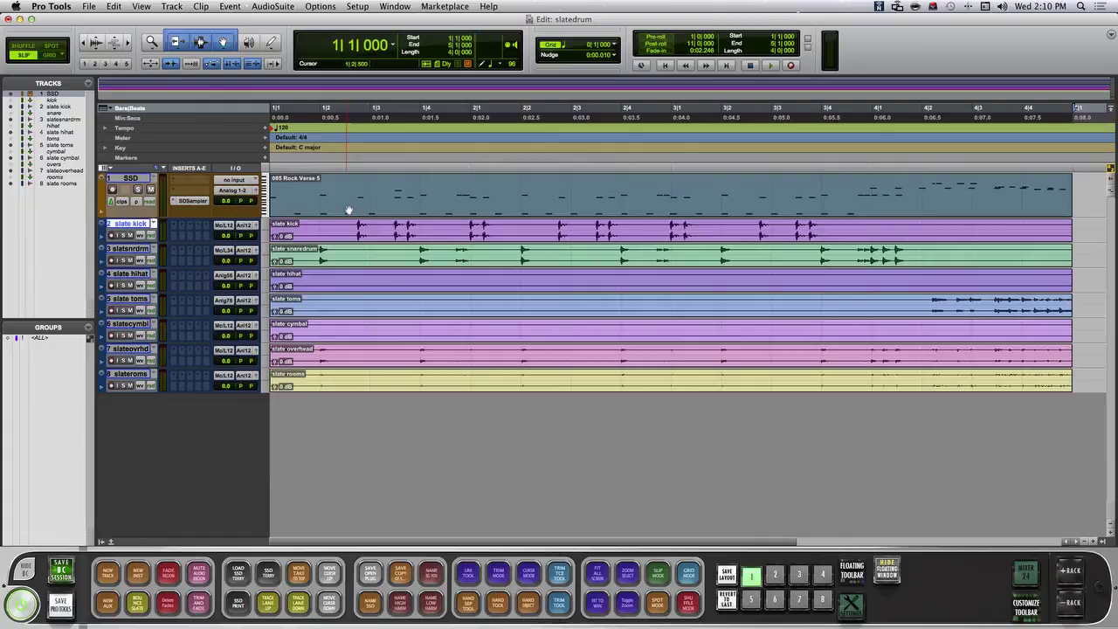
# Play the printed drum tracks from the session start and check the slate hihat clip
pyautogui.press('Return')
pyautogui.press('space')
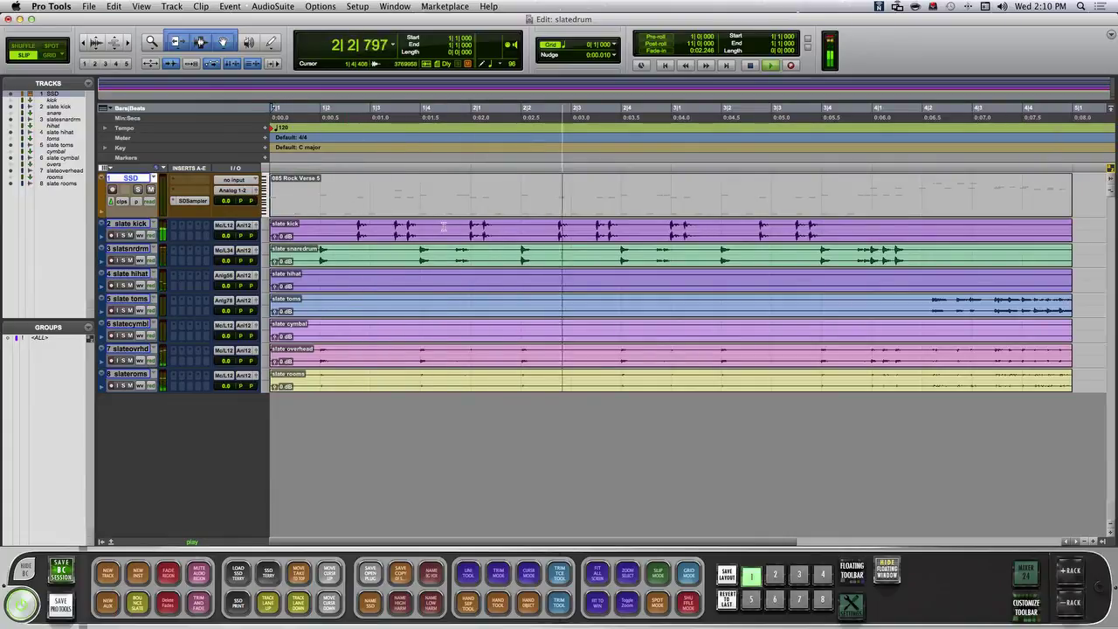
pyautogui.click(437, 284)
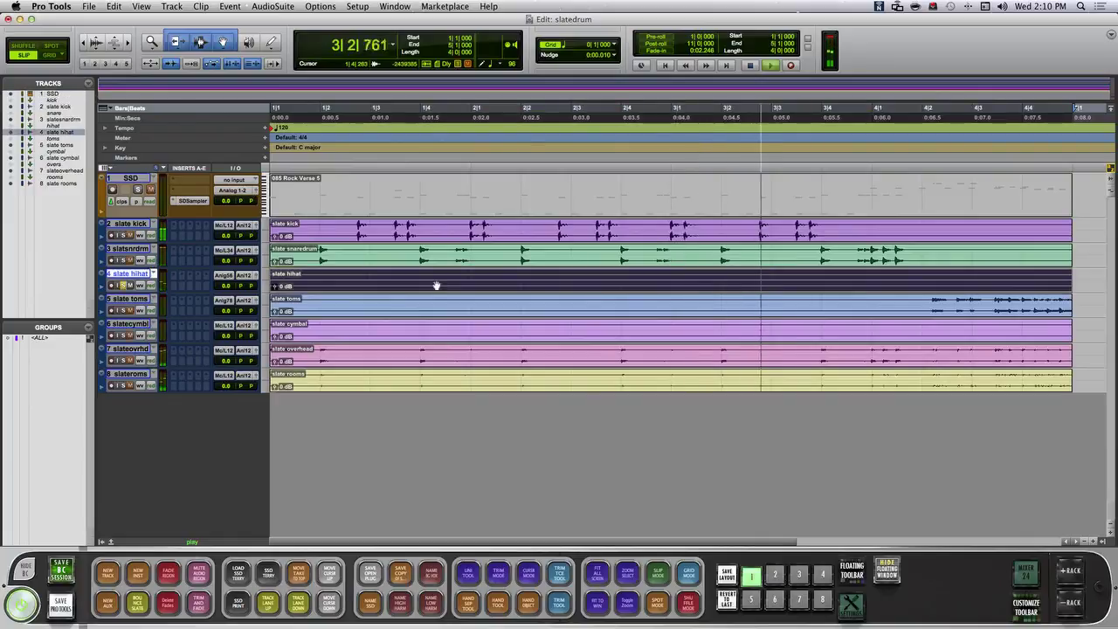
pyautogui.press('super+bracketleft')
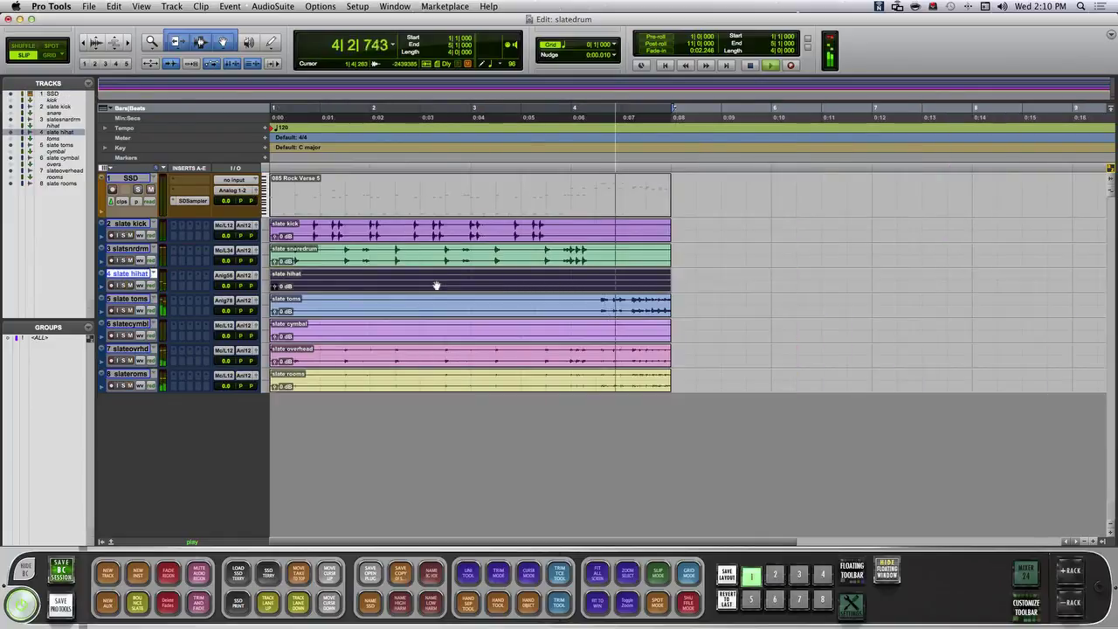